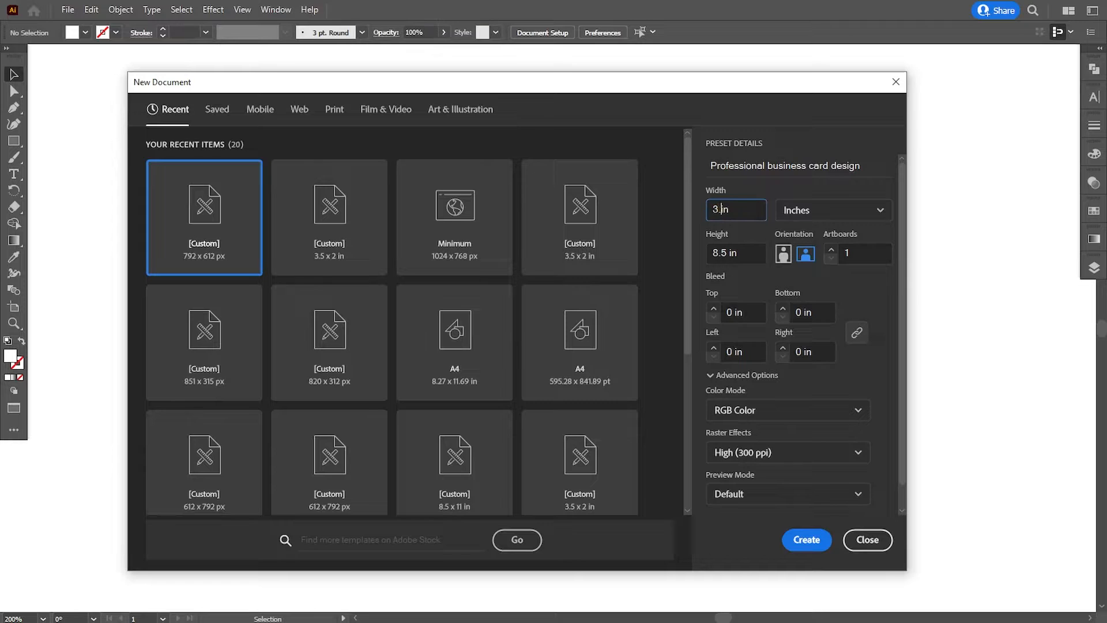
Step: Set the new document to 3.5 in wide and 2 in high, with two artboards and a 0.125 in bleed on all sides
key("Tab")
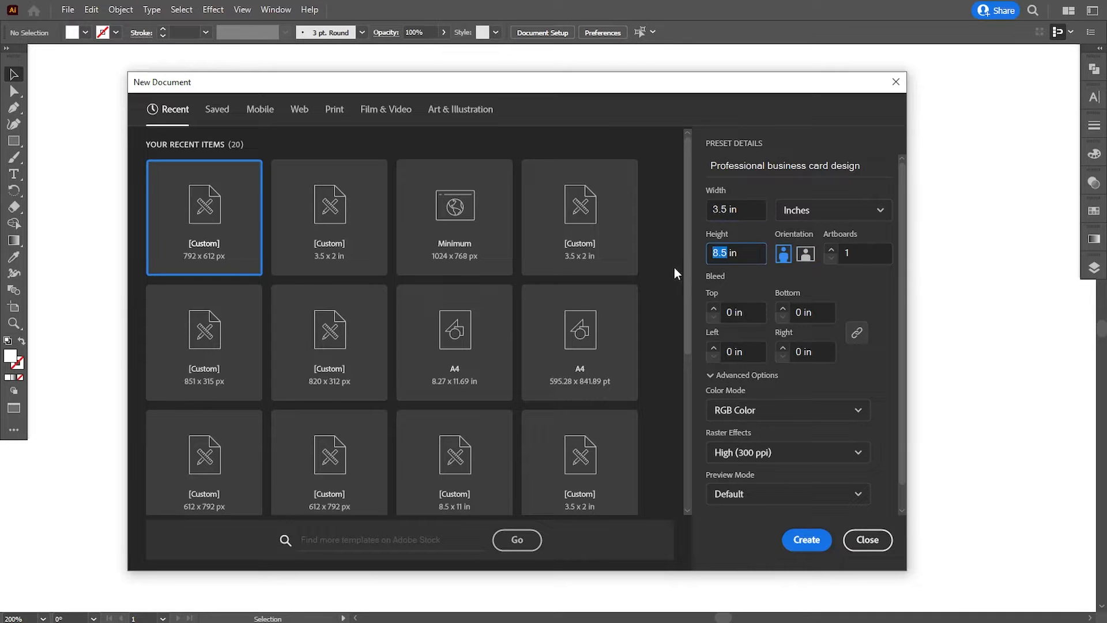
type("2")
key("Tab")
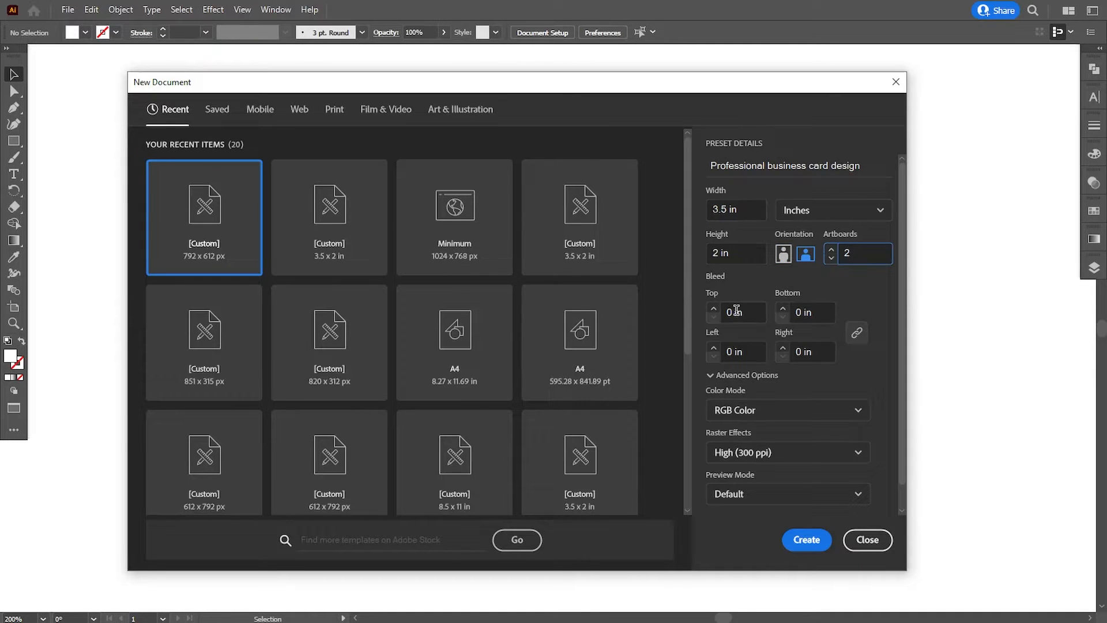
key("Tab")
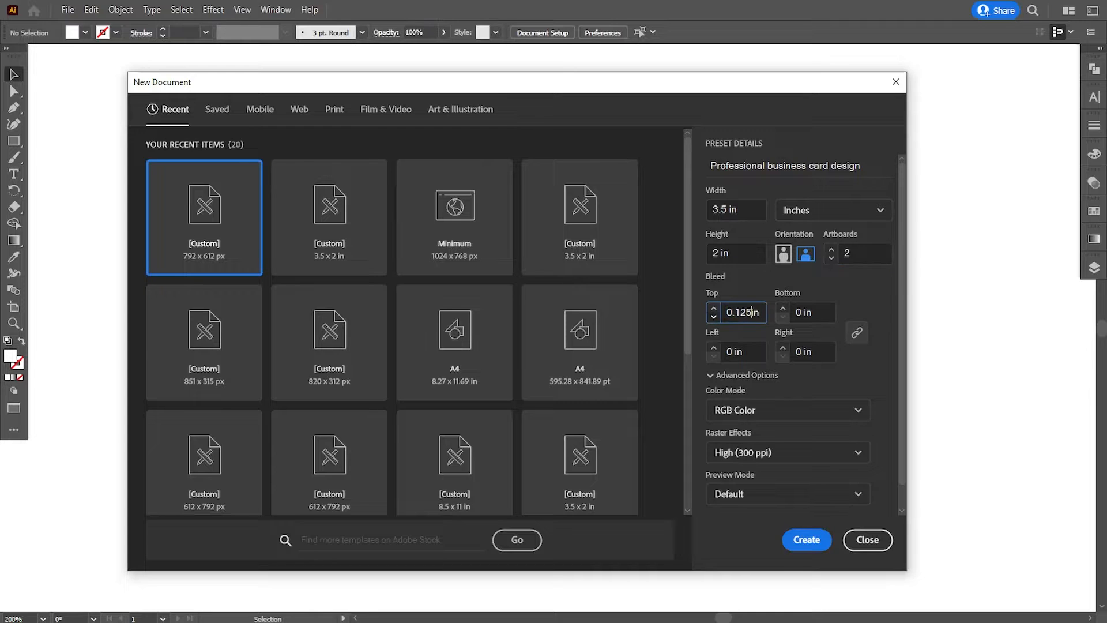
key("Tab")
Step: Set the new document's color mode to CMYK Color
left_click(727, 411)
left_click(731, 453)
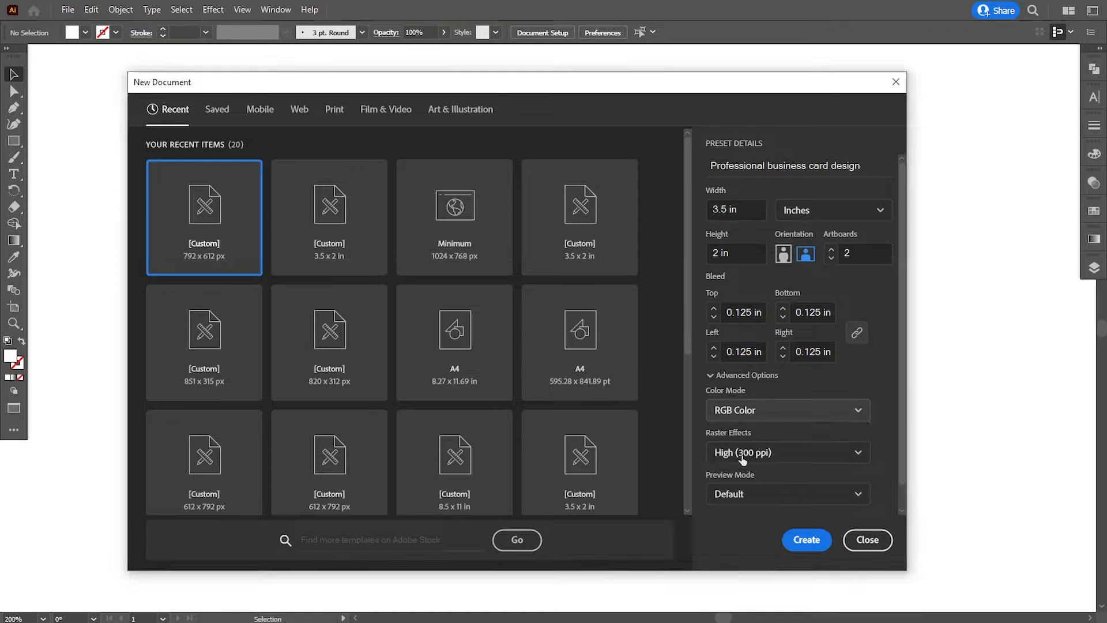
left_click(747, 453)
left_click(744, 478)
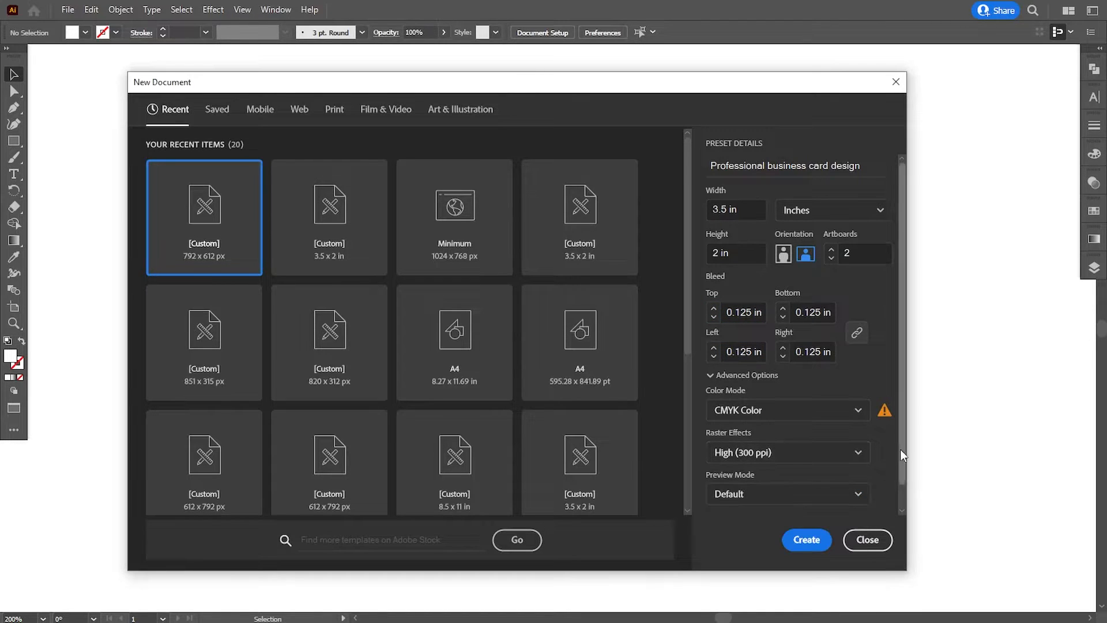
Step: Arrange the two artboards in a column with 0.125 in spacing and create the document
scroll(865, 473, "down", 1)
left_click(767, 503)
left_click(492, 251)
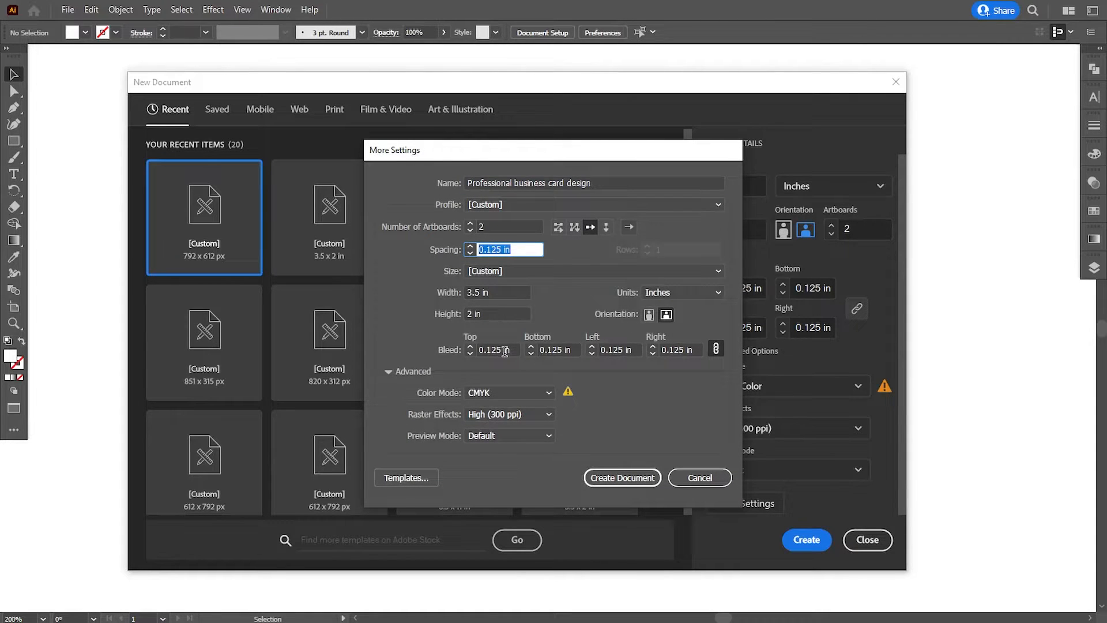
left_click(607, 227)
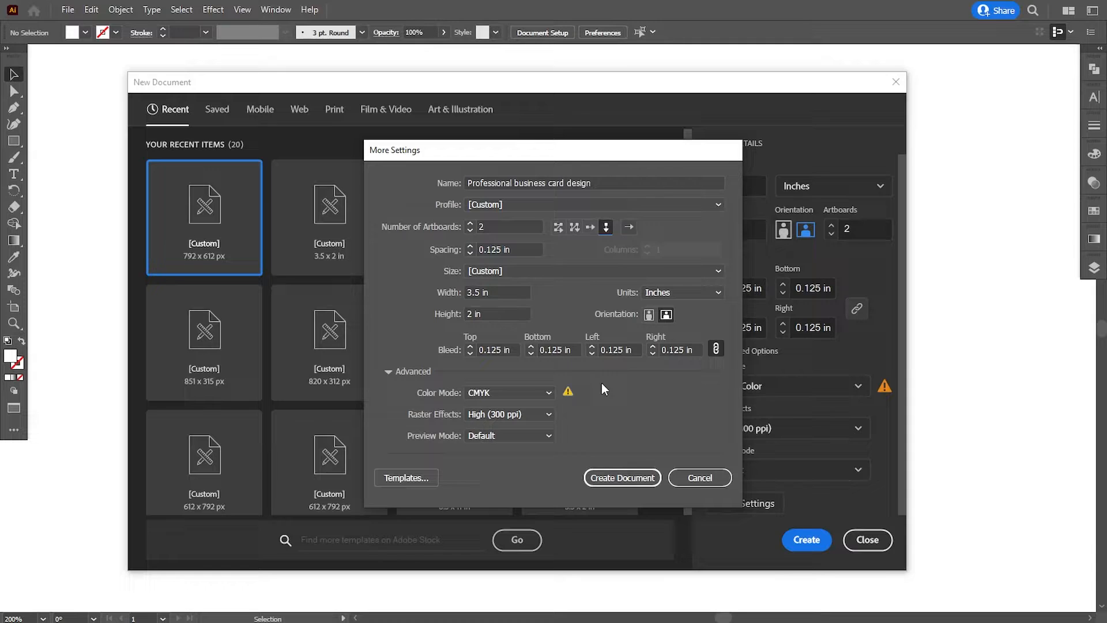
left_click(622, 477)
Step: Paste the copied logos, swatches and contact details, and move them onto the empty canvas left of the artboards
key("ctrl+v")
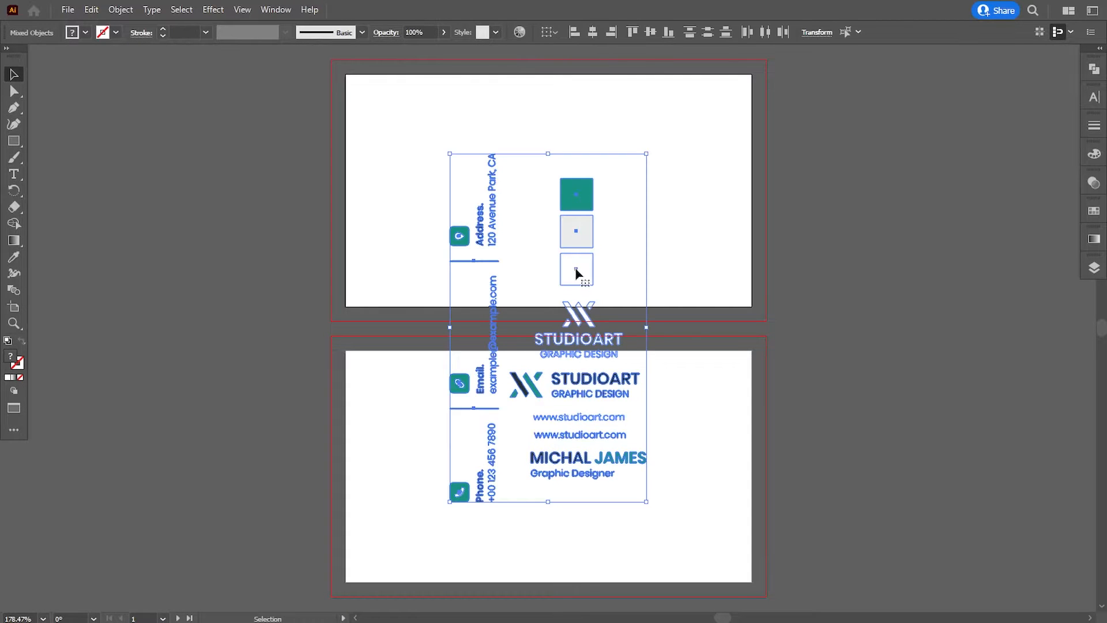
left_click_drag(579, 274, 229, 252)
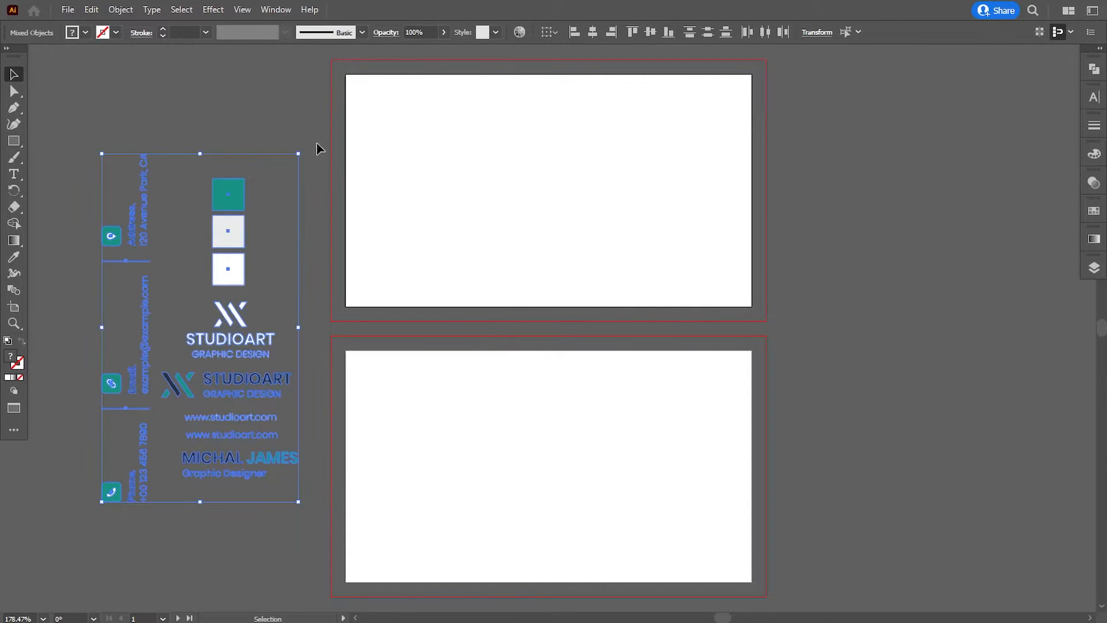
left_click(299, 199)
Step: Draw a rectangle covering the first artboard out to its bleed lines
scroll(300, 202, "up", 3)
key("ctrl+plus")
left_click_drag(400, 317, 410, 324)
key("ctrl+plus")
left_click_drag(391, 273, 402, 351)
left_click(14, 141)
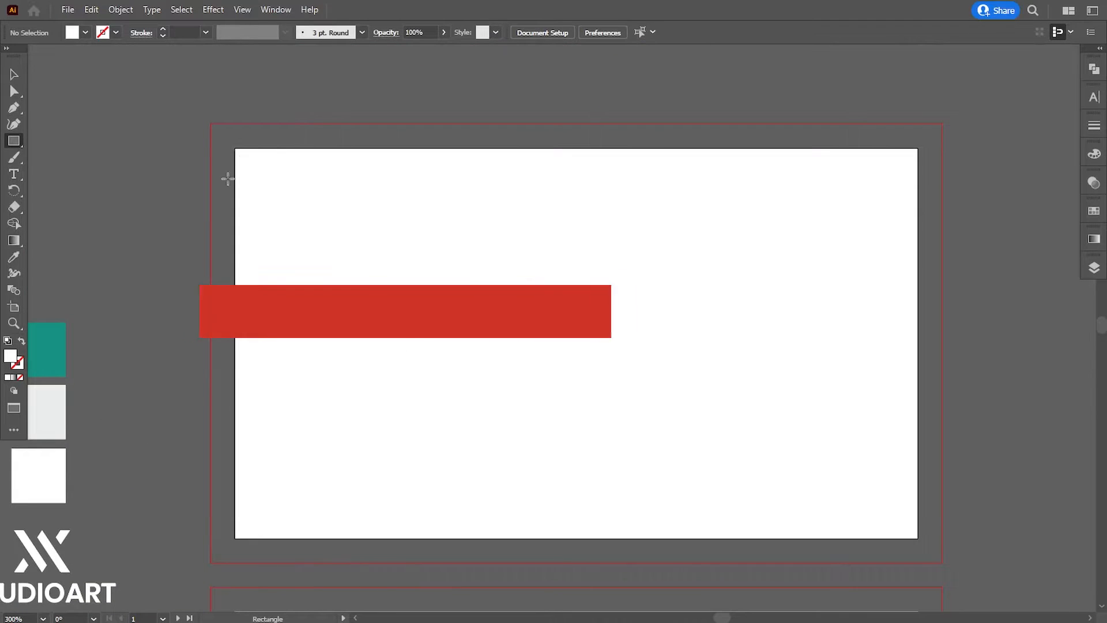
left_click_drag(209, 123, 943, 562)
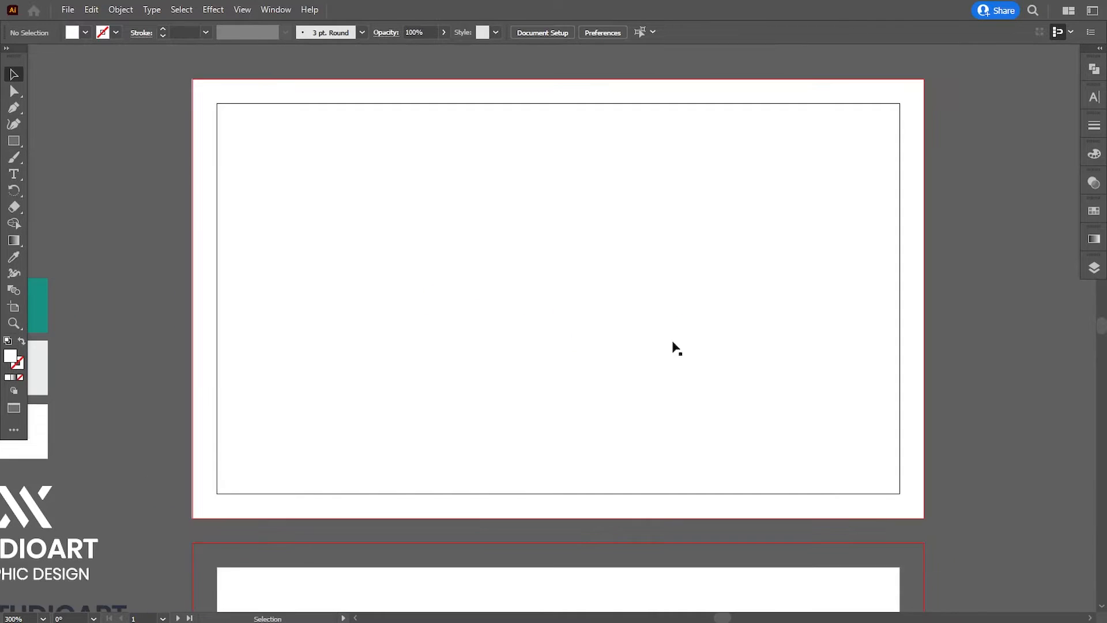
Step: Fill the background rectangle with the teal sampled from the pasted color swatch
left_click_drag(671, 331, 654, 341)
left_click(264, 265)
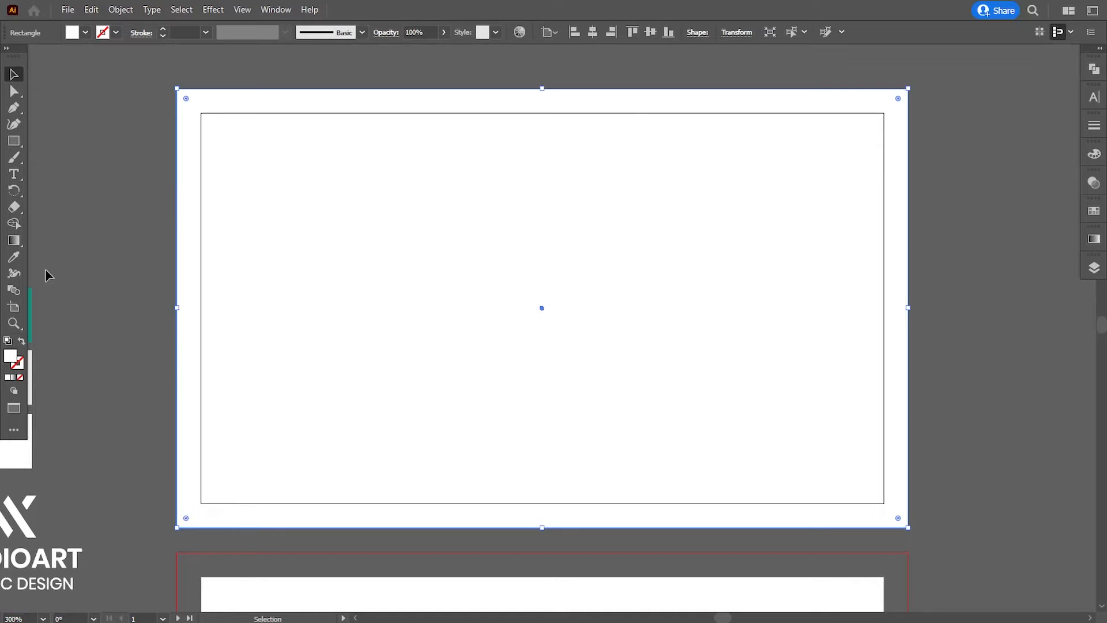
left_click(14, 257)
left_click_drag(159, 311, 194, 311)
left_click(54, 313)
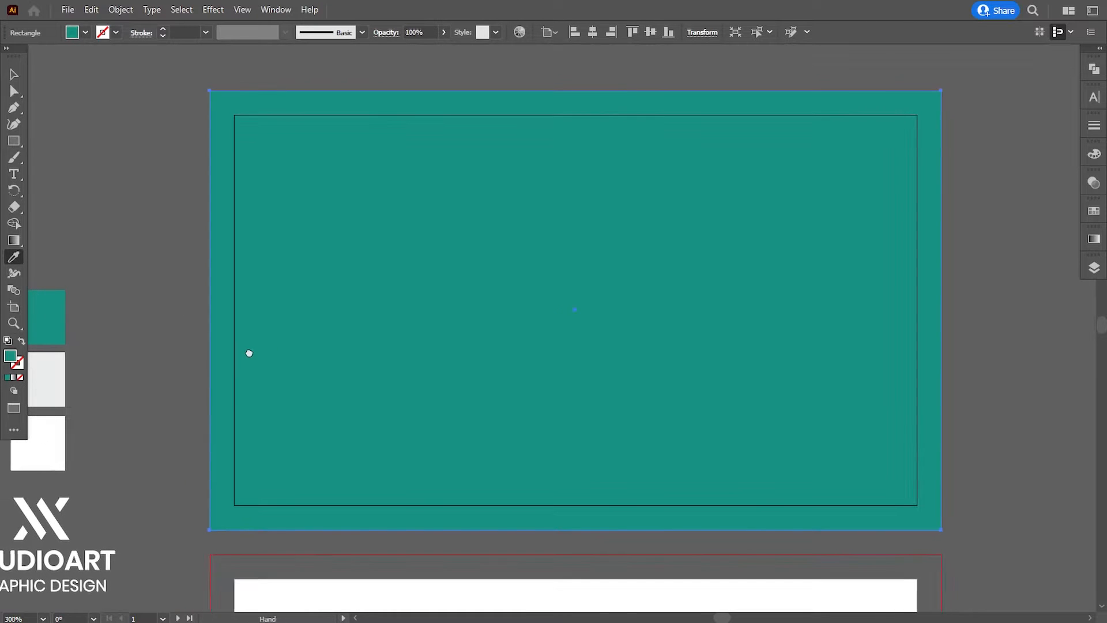
left_click_drag(247, 351, 228, 353)
left_click(12, 76)
left_click(110, 248)
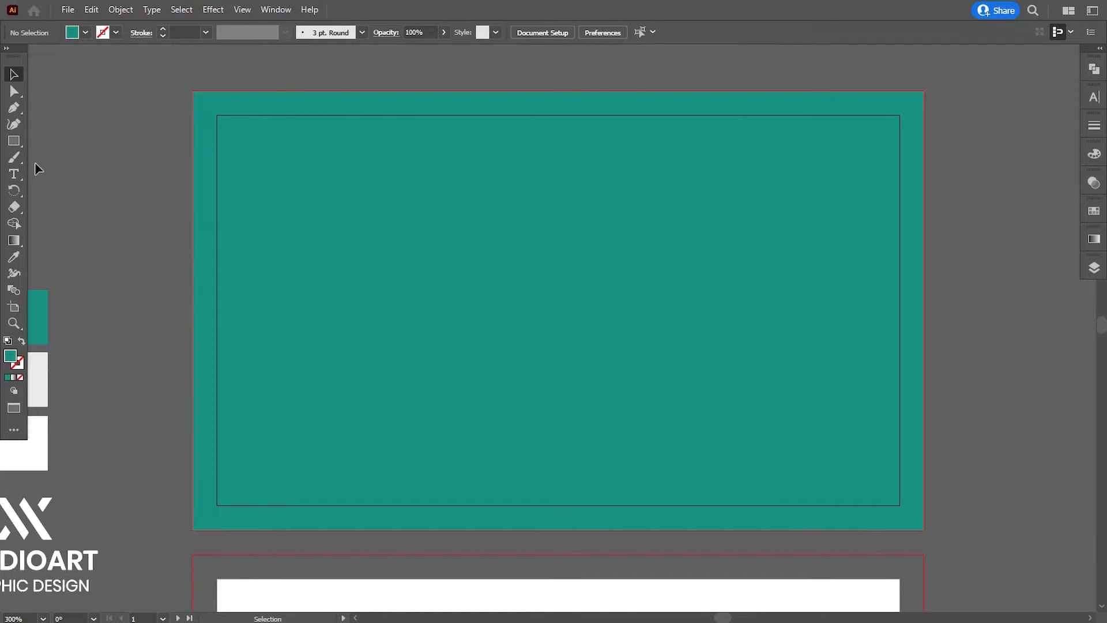
Step: Offset the teal rectangle's path by -0.25 in with Miter joins
left_click(387, 230)
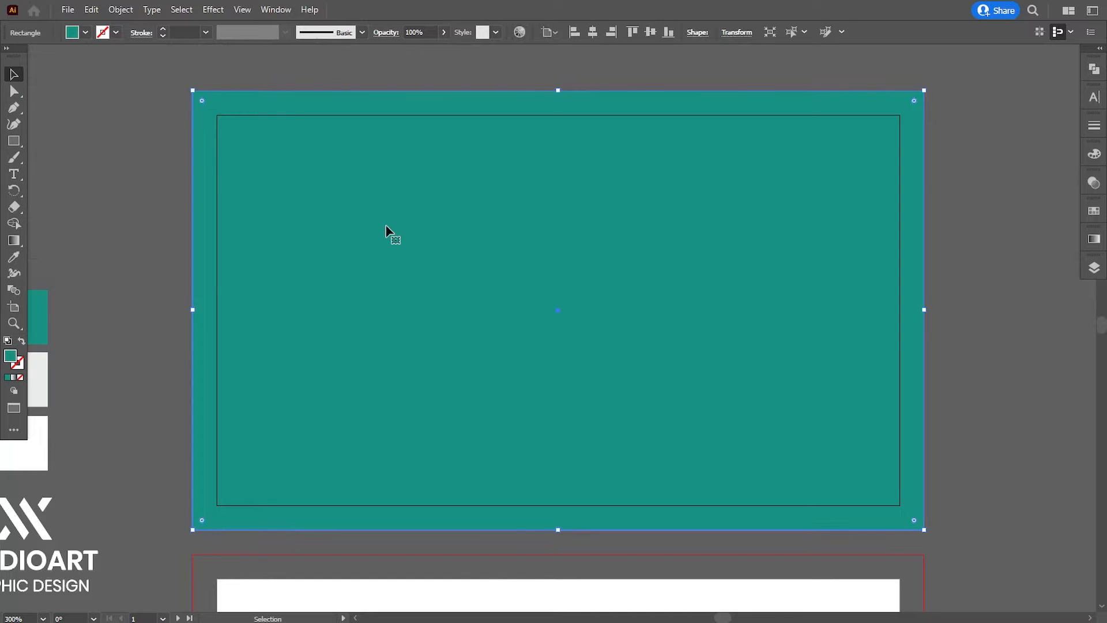
left_click(121, 9)
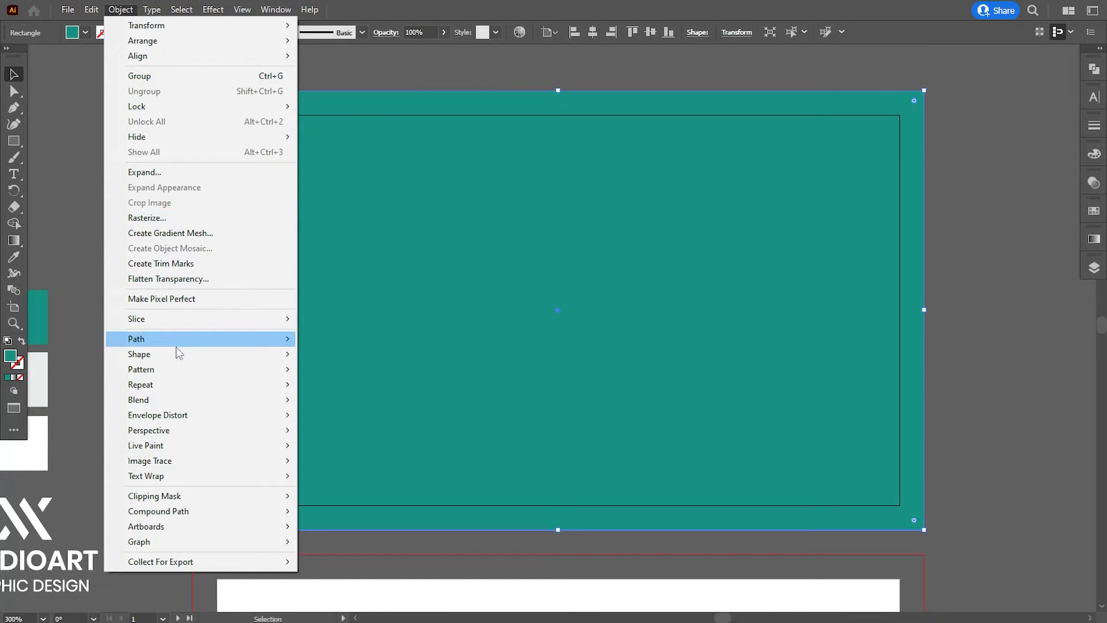
mouse_move(271, 339)
left_click(340, 389)
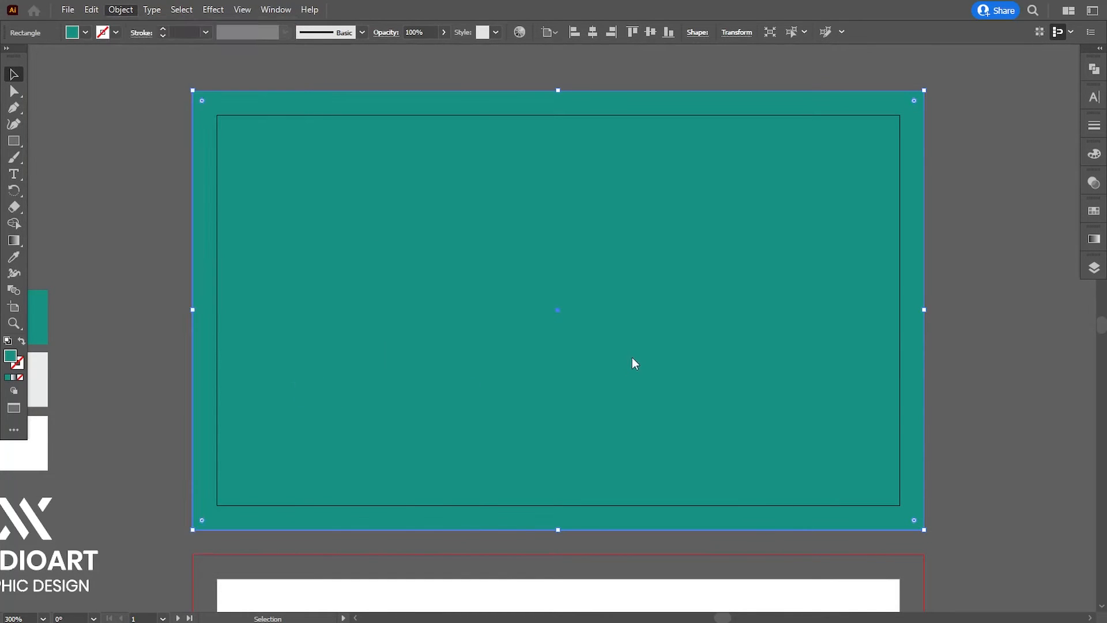
left_click_drag(767, 359, 740, 325)
left_click(710, 346)
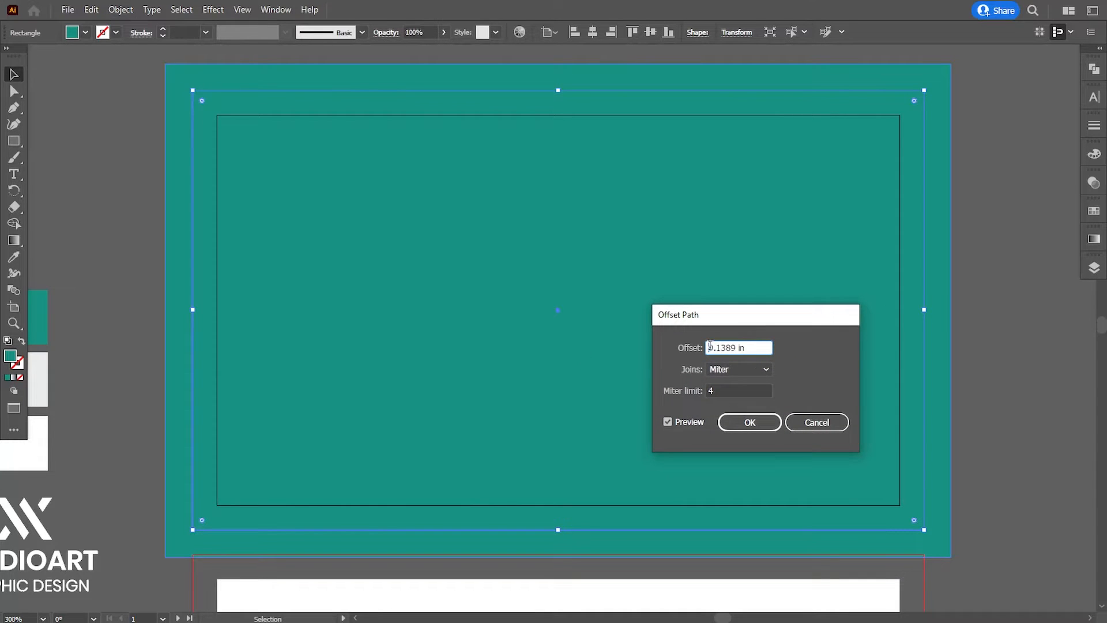
left_click(668, 422)
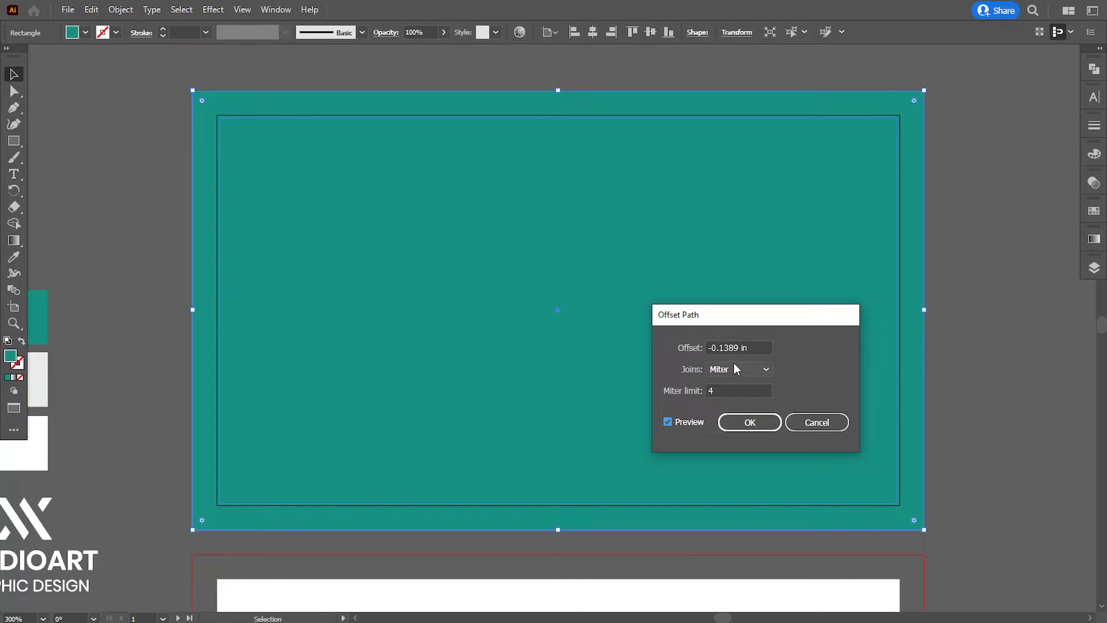
double_click(740, 346)
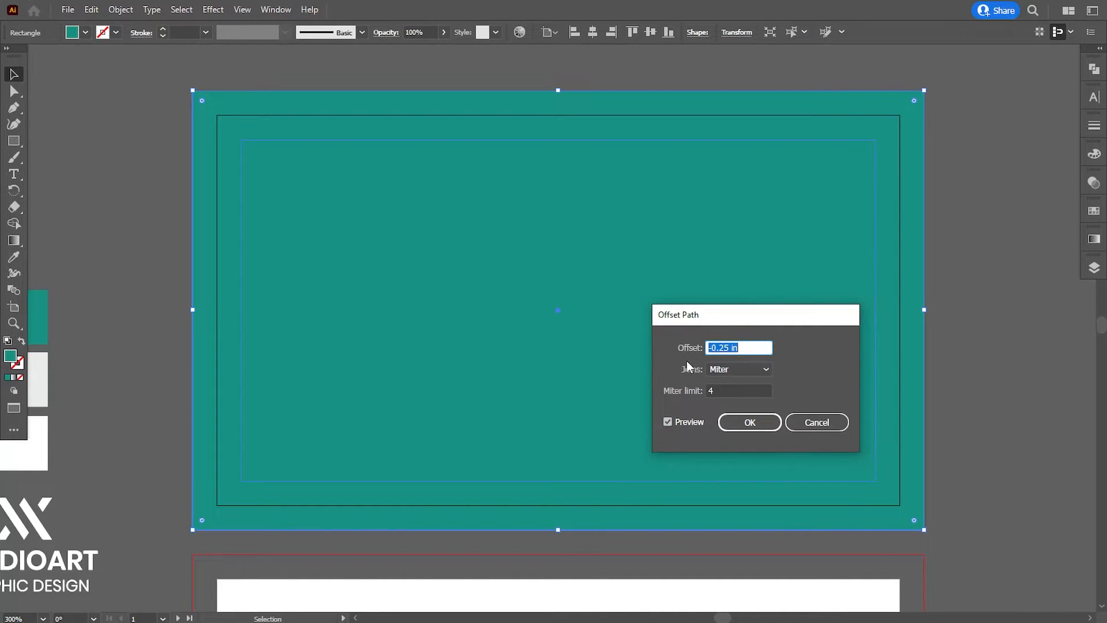
left_click(749, 424)
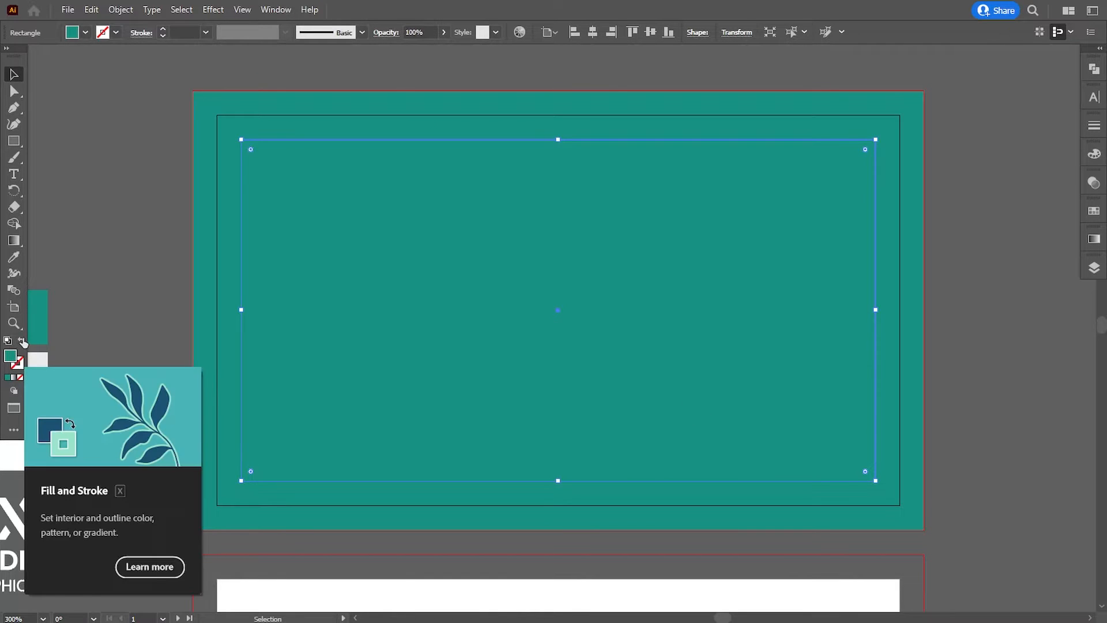
Step: Turn the inner rectangle's fill into a stroke and color that stroke white (ffffff)
key("shift+x")
double_click(17, 364)
type("ffffff")
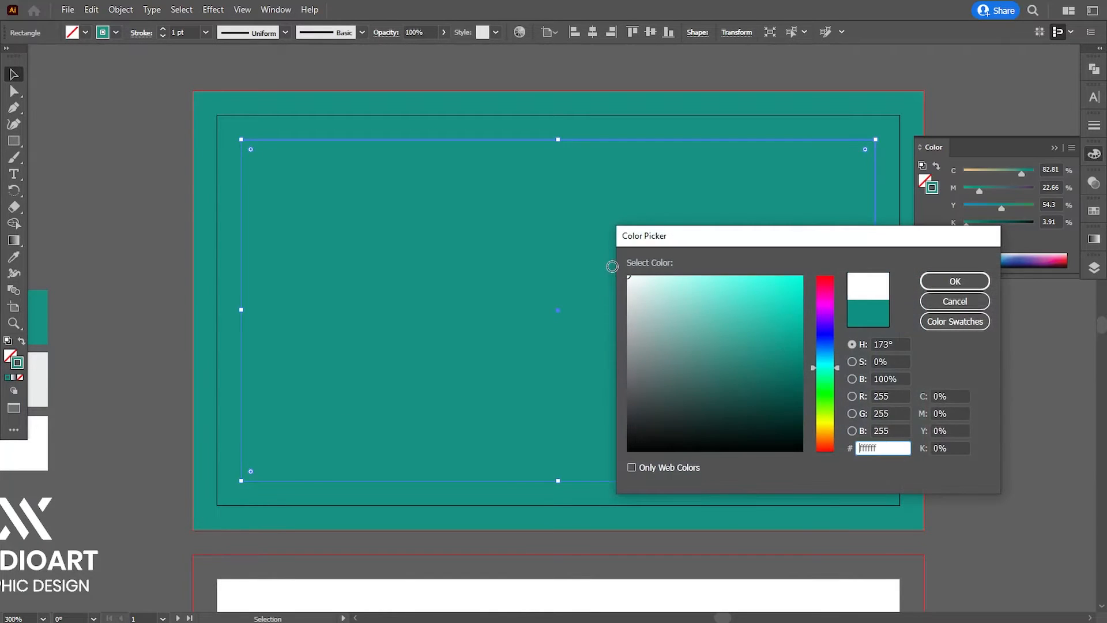
left_click(937, 286)
left_click(246, 229)
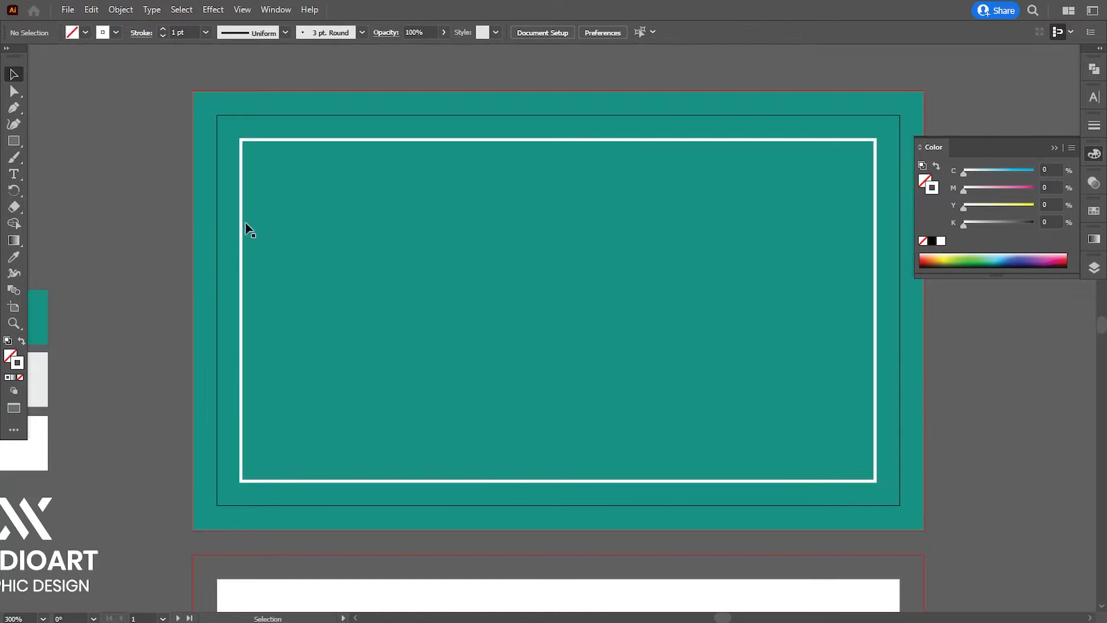
Step: Reduce the white frame's stroke weight to 0.75 pt
left_click(242, 210)
left_click(179, 32)
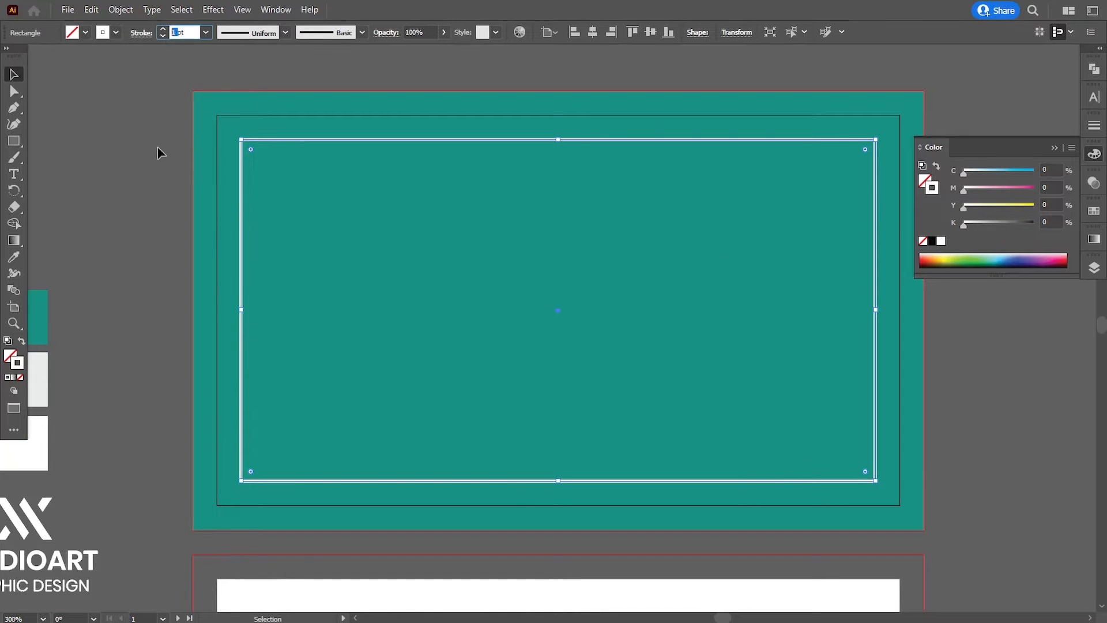
key("Down")
left_click(117, 193)
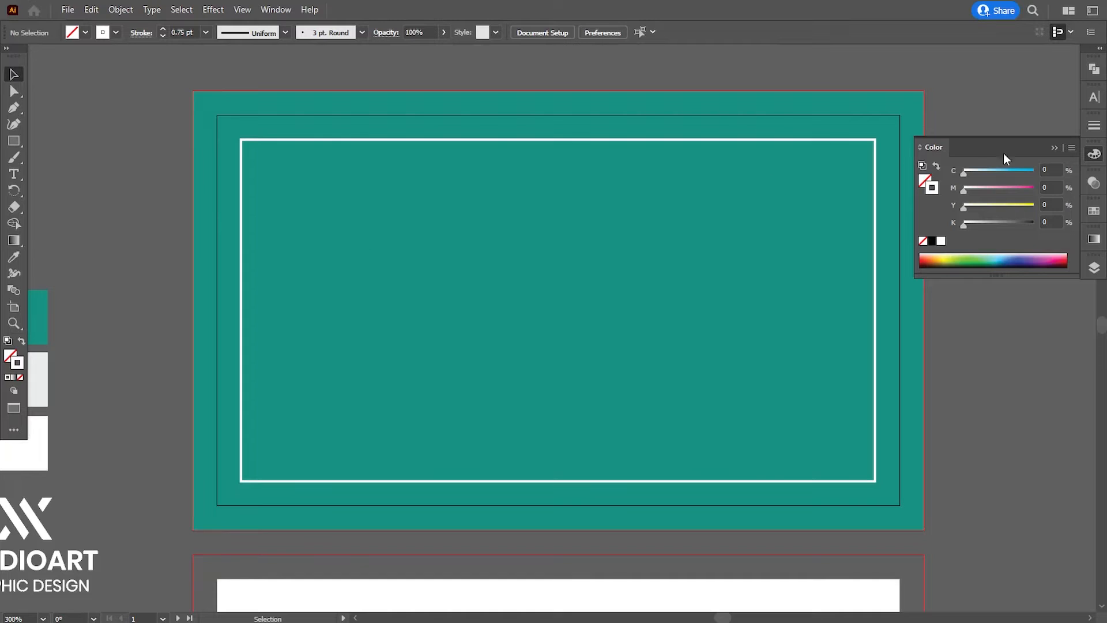
left_click(1054, 148)
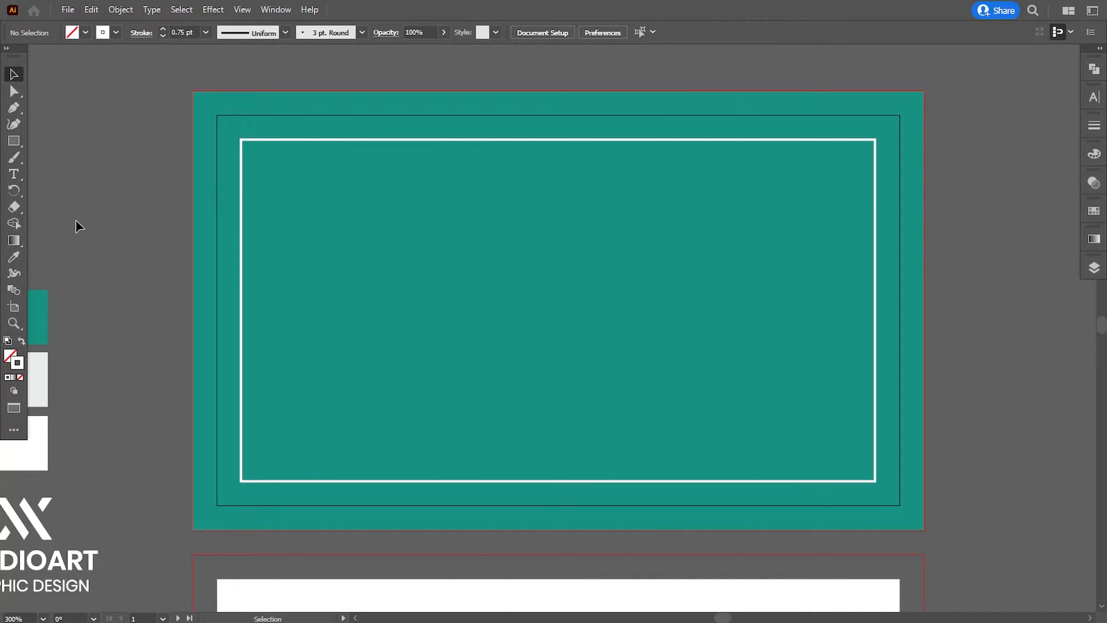
Step: Draw a small solid white bar across the frame's left side, with its outer end flush with the left bleed line
left_click(14, 141)
left_click_drag(184, 278, 308, 303)
left_click(22, 341)
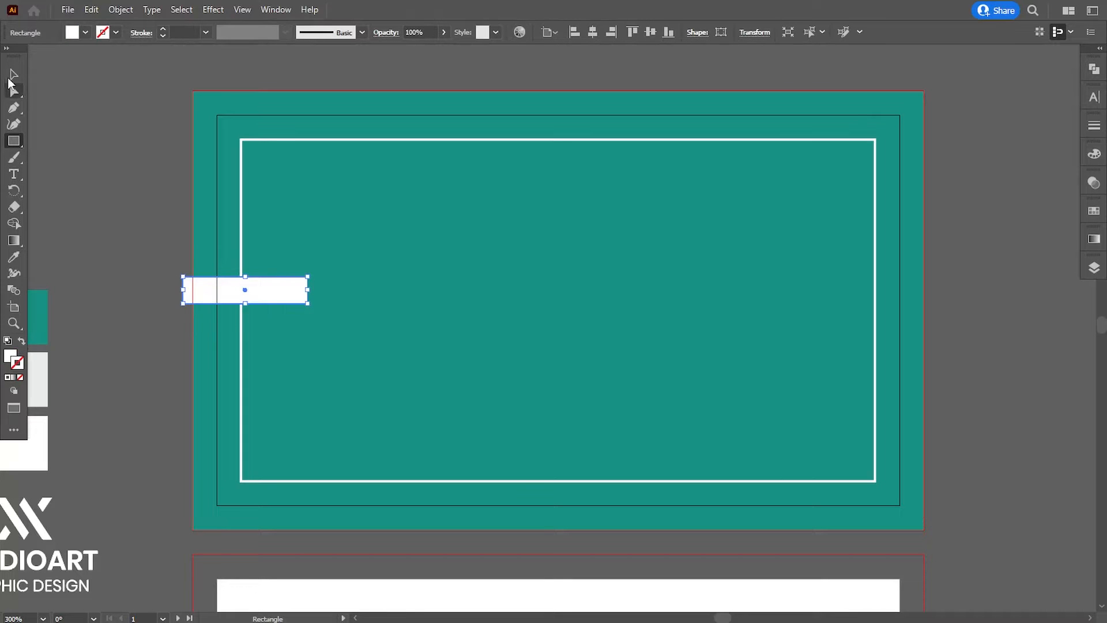
left_click(13, 75)
left_click_drag(248, 306, 245, 309)
left_click_drag(306, 293, 277, 297)
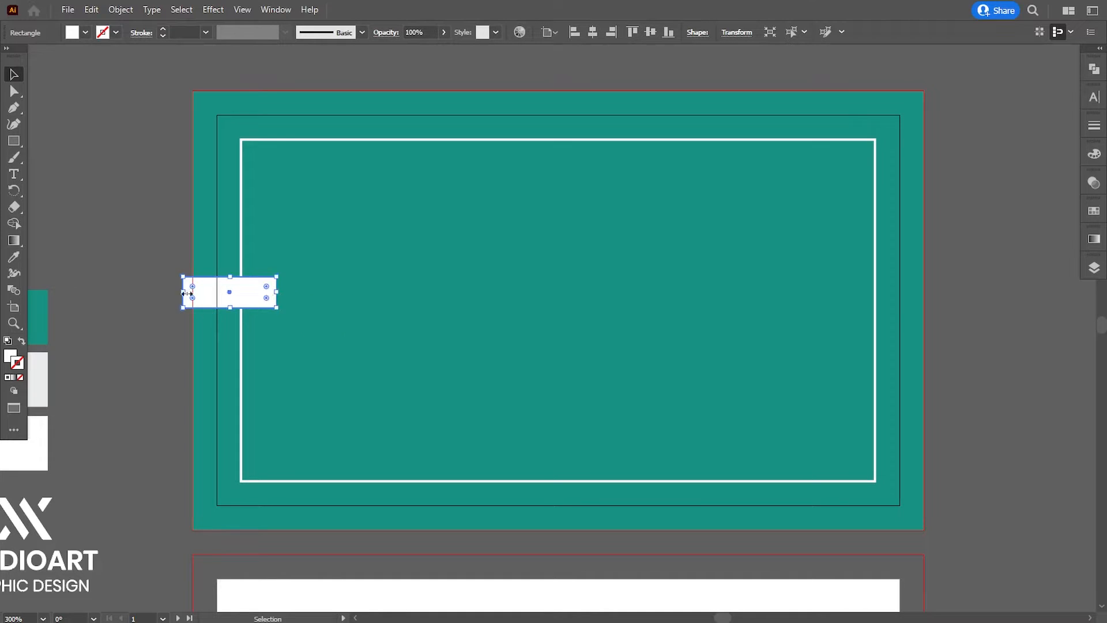
left_click_drag(184, 293, 193, 292)
left_click(173, 312)
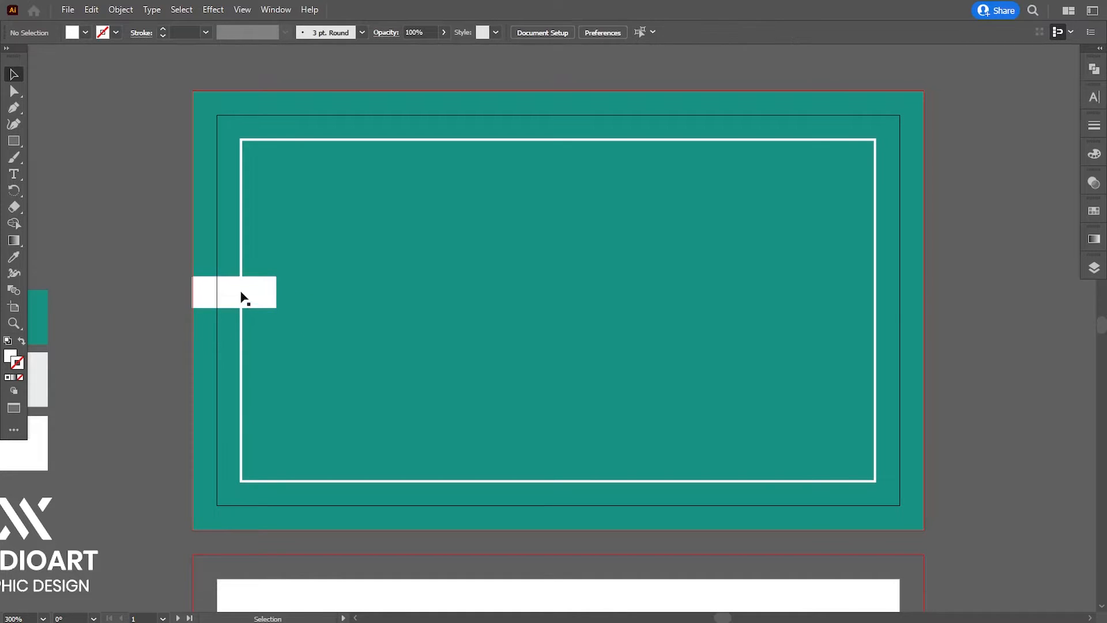
Step: Center the white bar vertically on the artboard and shorten it slightly from its inner end
left_click(243, 296)
left_click(650, 32)
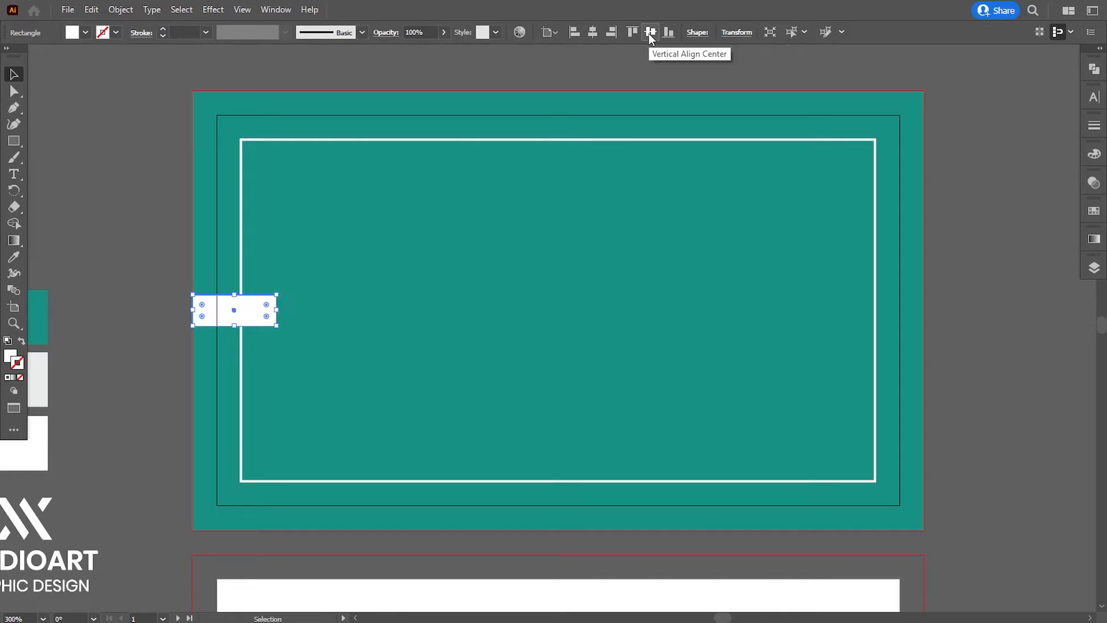
left_click(106, 382)
left_click(259, 315)
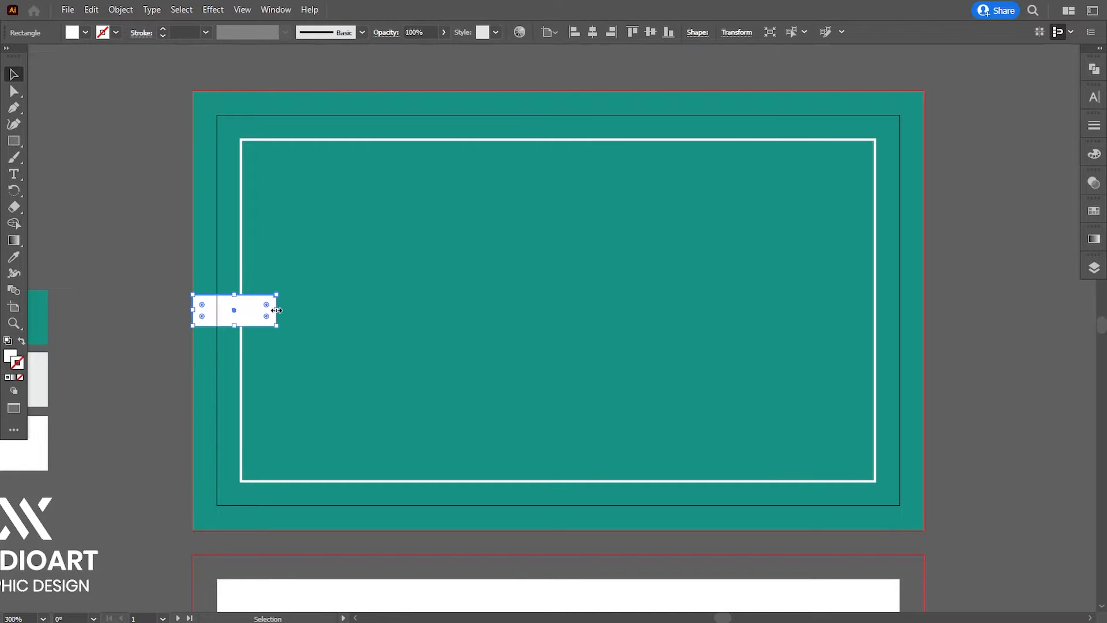
left_click_drag(278, 310, 274, 310)
left_click(179, 327)
Step: Draw a circle about 0.1 in across and place it on the inner end of the white bar
left_click_drag(20, 138, 45, 156)
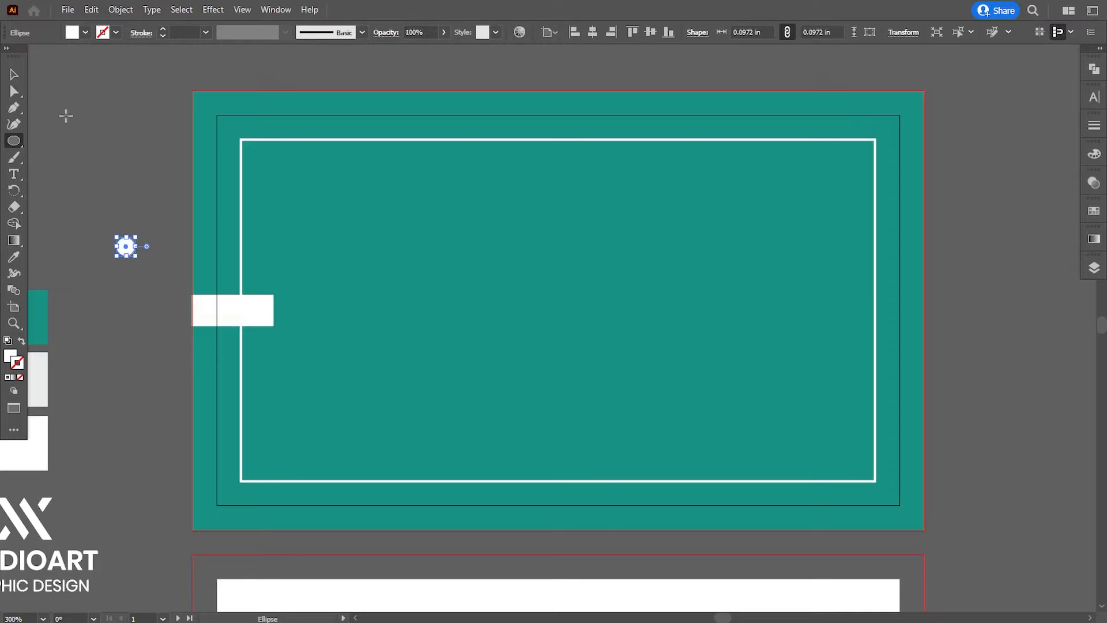
key("v")
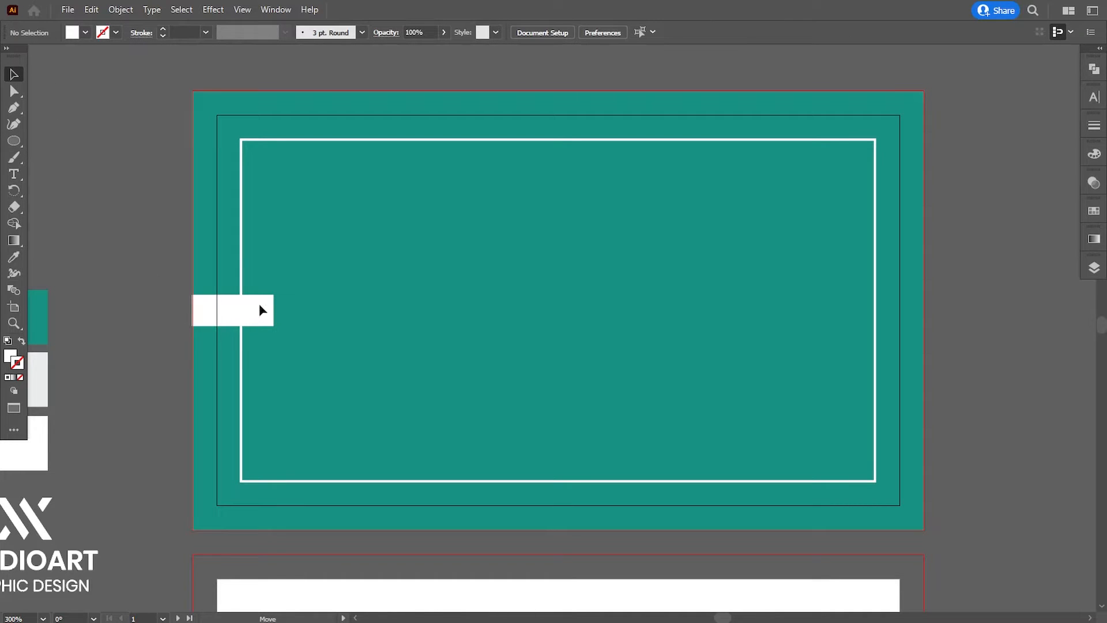
left_click(262, 310)
Step: Fill the small circle with the color 79b1ab
double_click(10, 356)
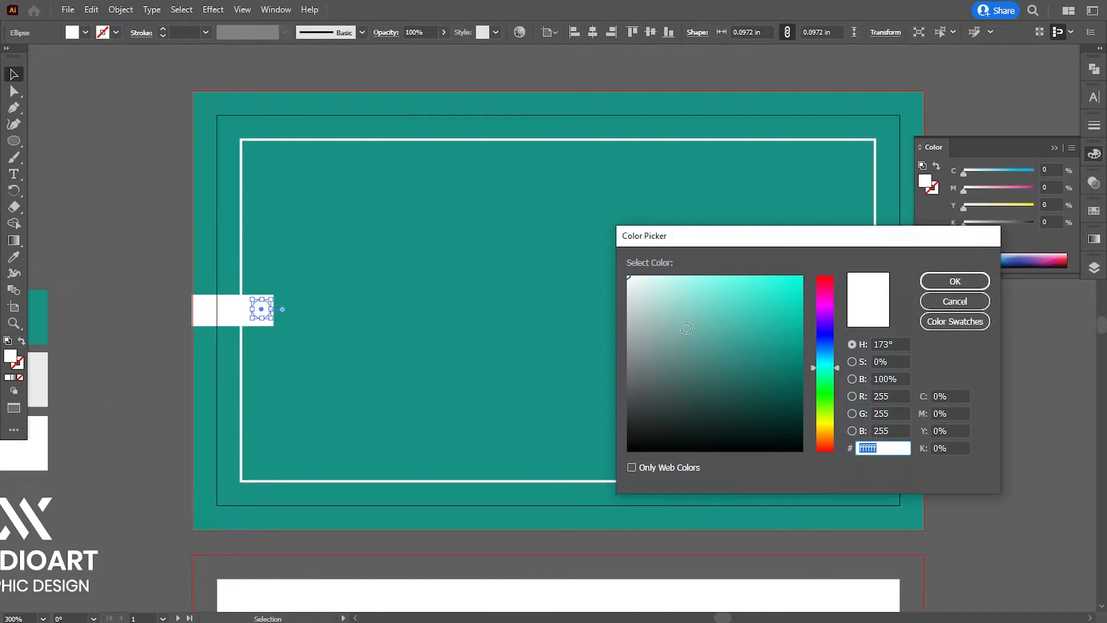
type("79b1ab")
left_click(956, 281)
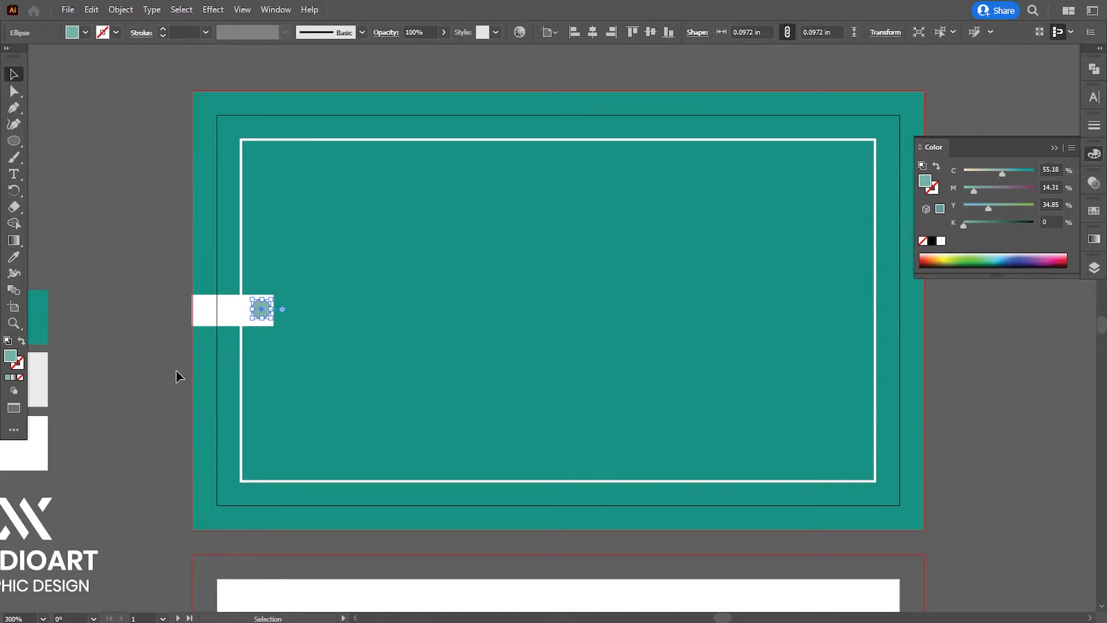
Step: Shift the small circle slightly toward the card edge and center it vertically on the white bar
left_click(262, 312)
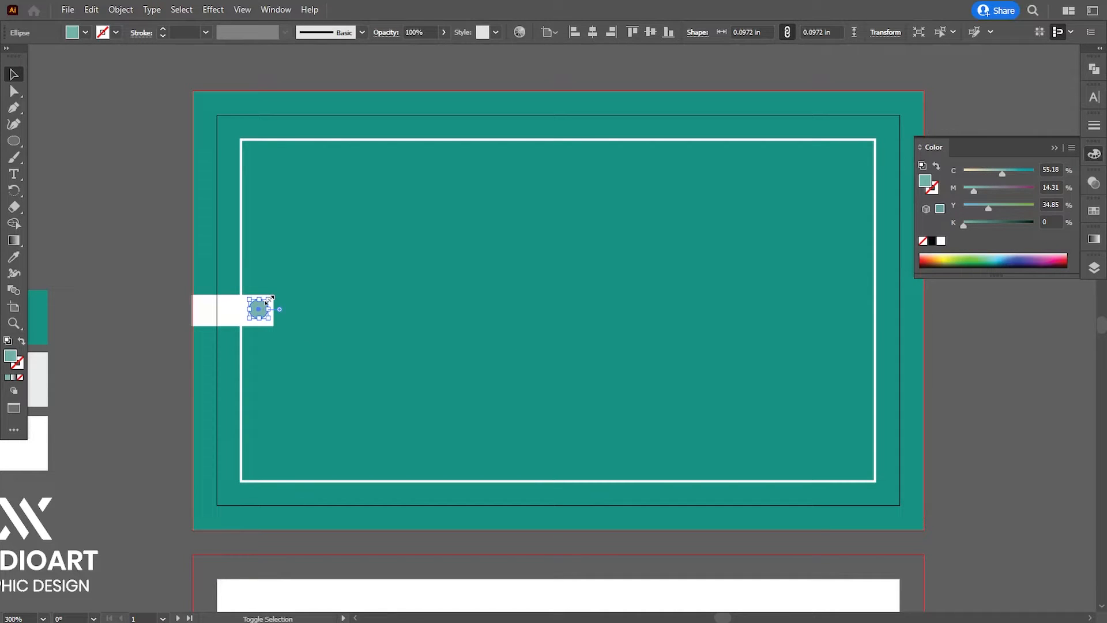
left_click(230, 318, "shift")
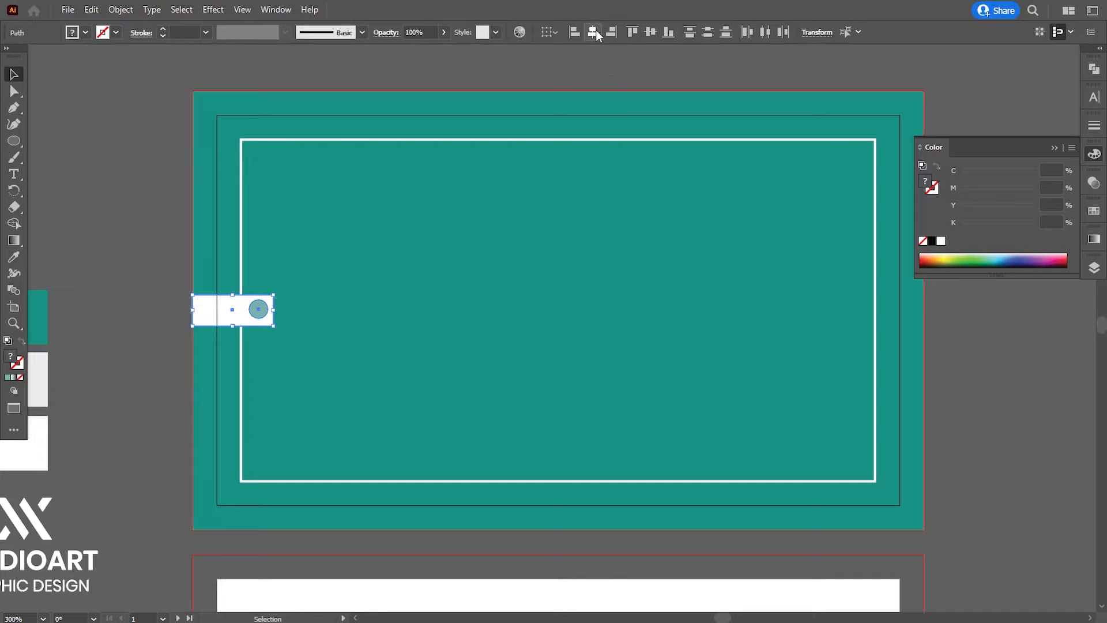
left_click(651, 33)
left_click(259, 310)
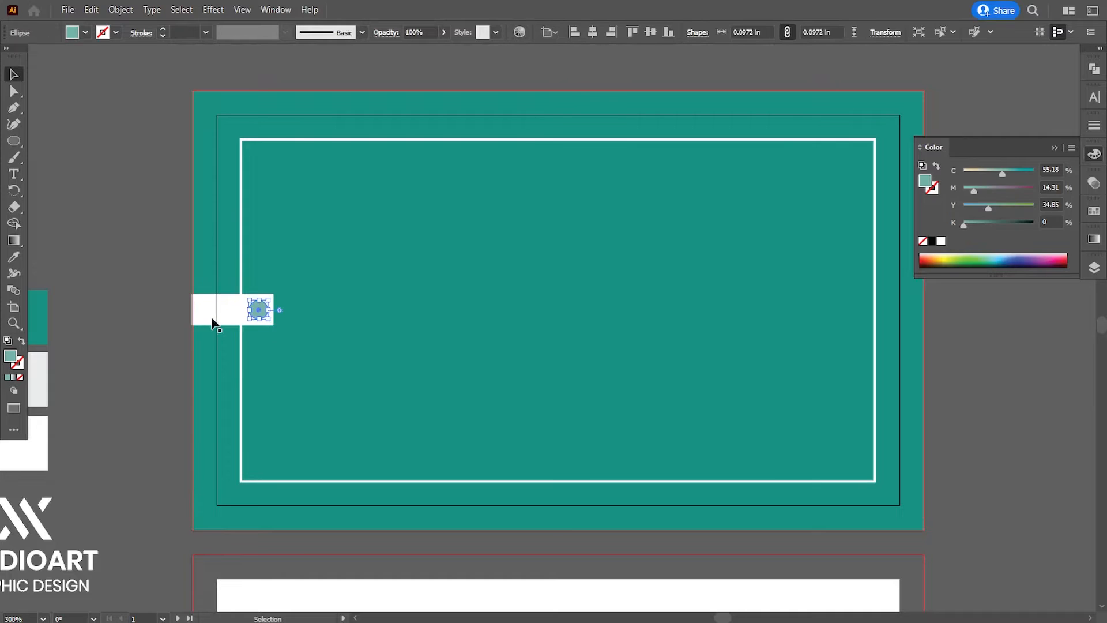
left_click(213, 322, "shift")
left_click(157, 403)
Step: Punch the circle out of the white bar with Minus Front and place a mirrored copy flush with the opposite bleed line
left_click(260, 310)
left_click(223, 314, "shift")
left_click(1094, 68)
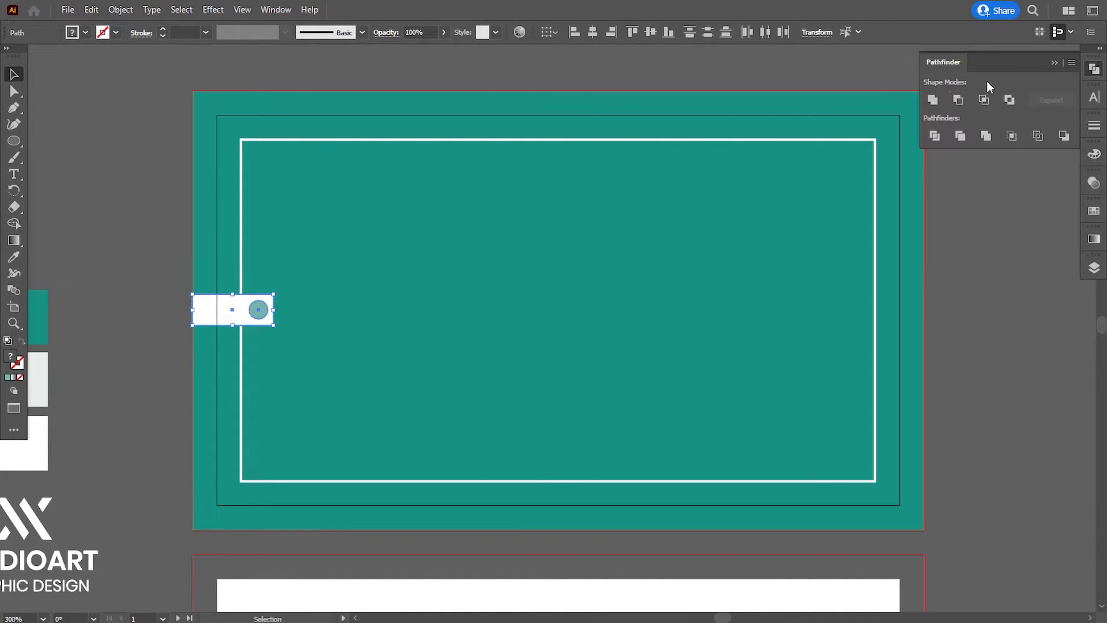
left_click(959, 100)
left_click(170, 353)
left_click_drag(235, 316, 893, 307)
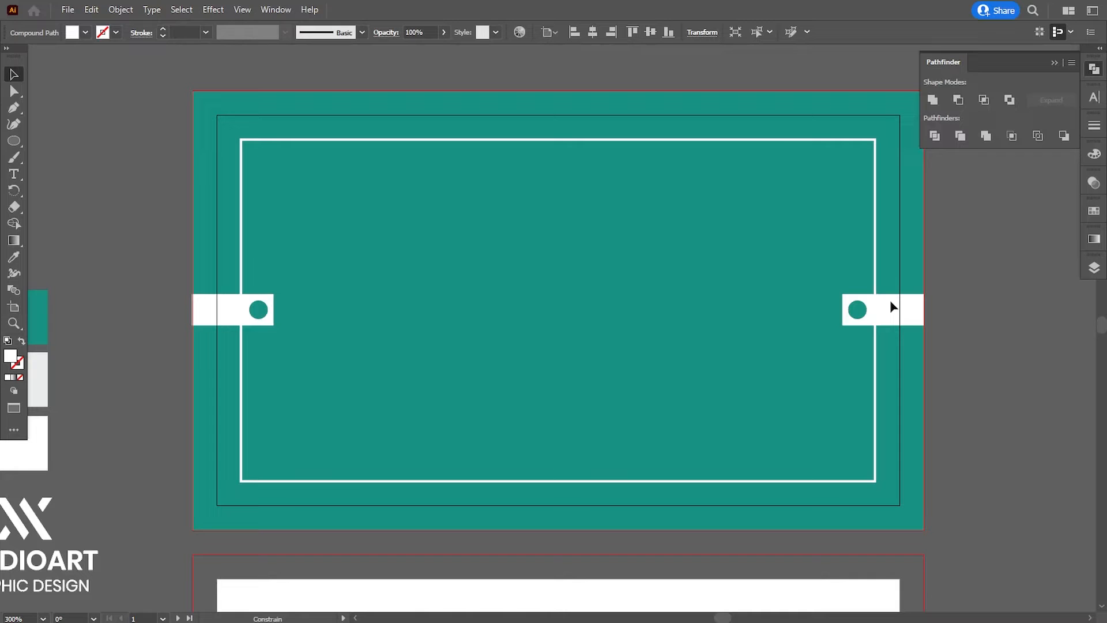
left_click(991, 353)
Step: Move the white StudioArt logo and website group onto the teal card and bring it to the front
left_click_drag(150, 441, 164, 436)
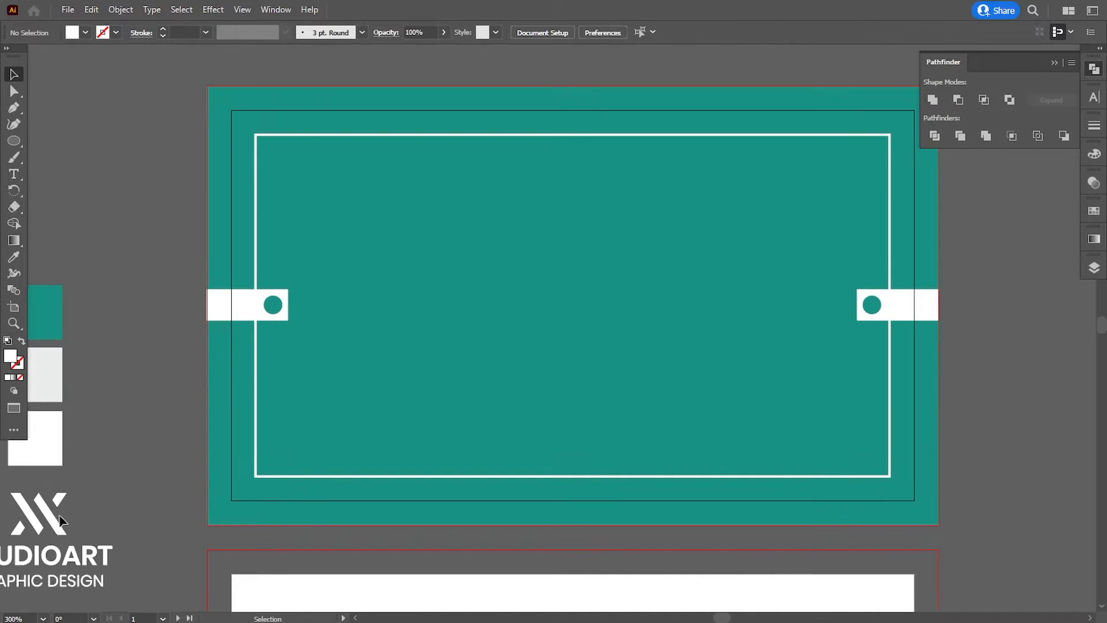
left_click_drag(57, 521, 604, 259)
right_click(579, 247)
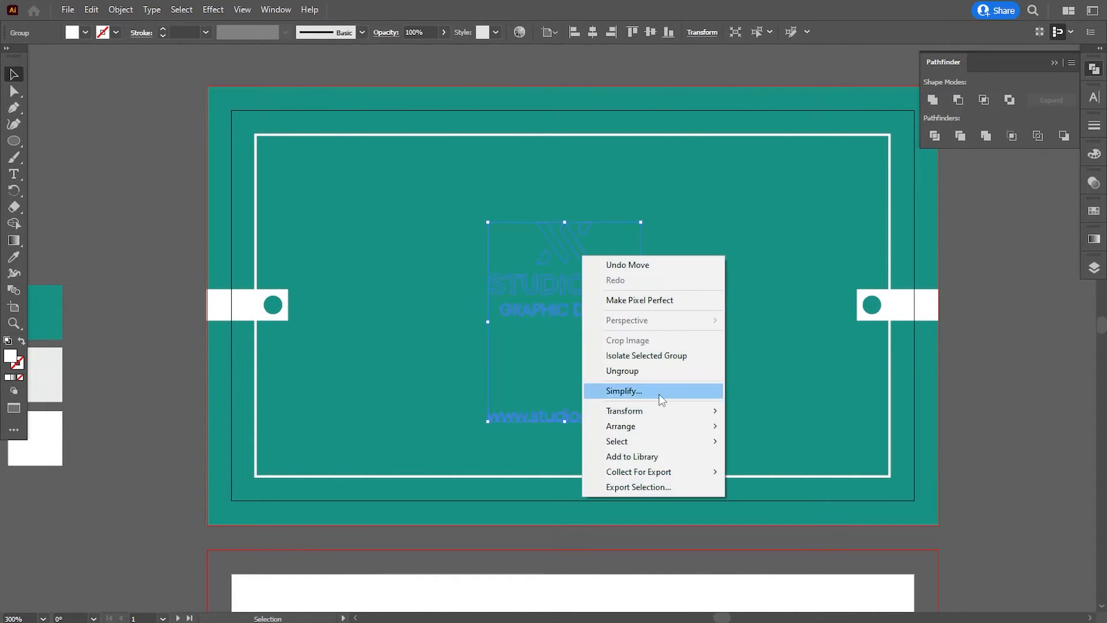
mouse_move(687, 423)
left_click(760, 427)
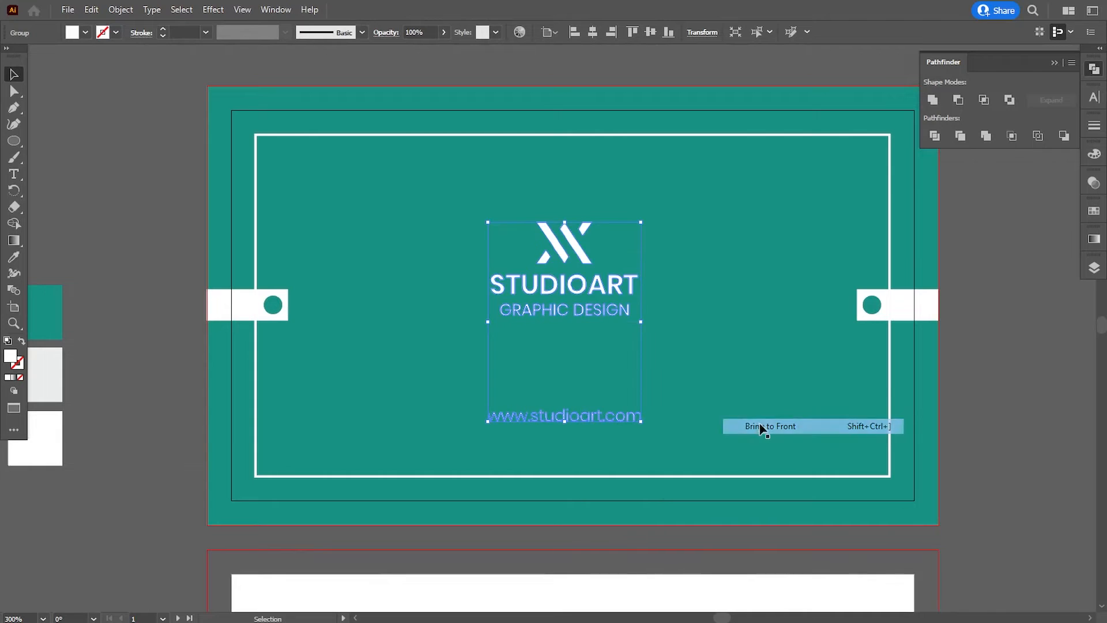
Step: Center the logo and website group horizontally and vertically on the artboard
left_click(596, 34)
left_click(647, 33)
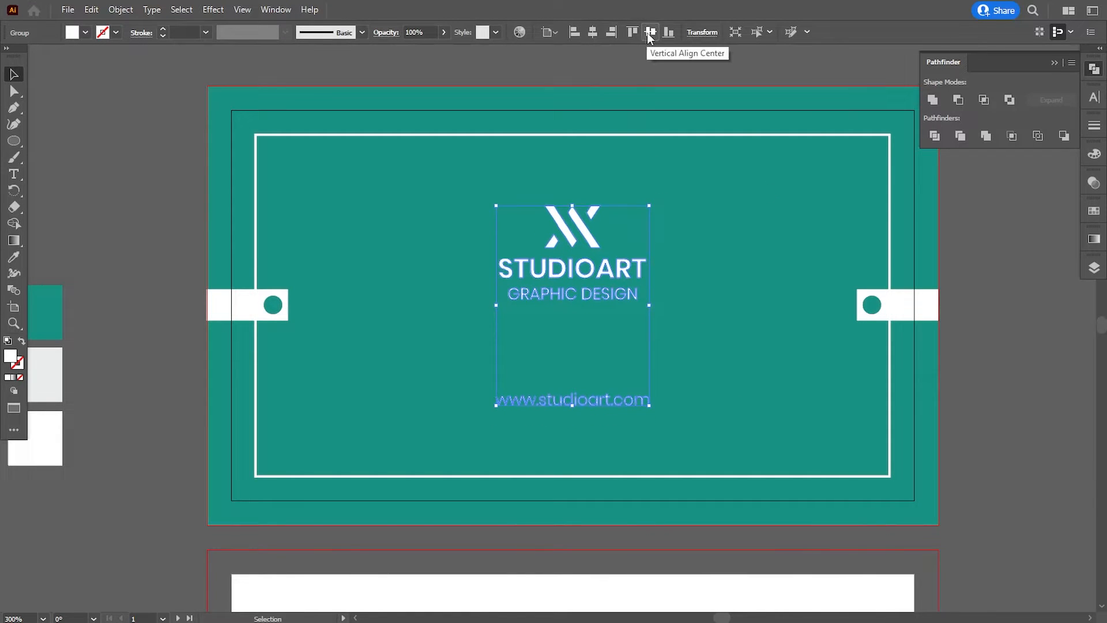
left_click(985, 382)
Step: Nudge the logo and website group down until the website line sits just above the frame's lower edge
left_click_drag(985, 383, 944, 383)
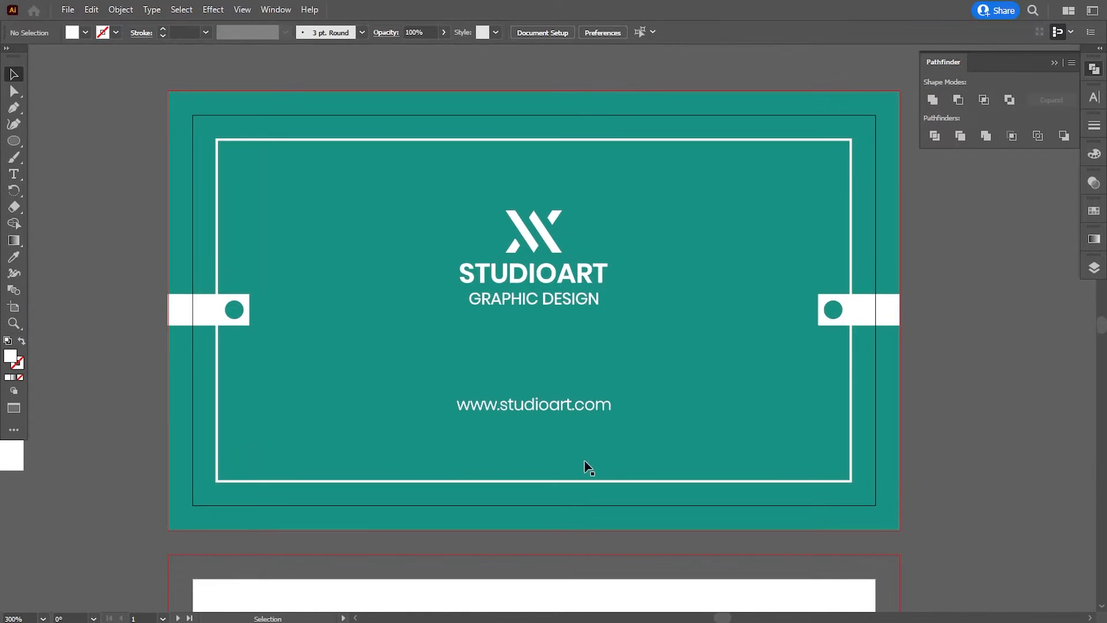
left_click(547, 300)
left_click(569, 303)
key("Down")
key("Down")
key("Down")
key("Down")
key("Down")
key("Down")
key("Down")
key("Down")
key("Down")
key("Down")
key("Down")
key("Down")
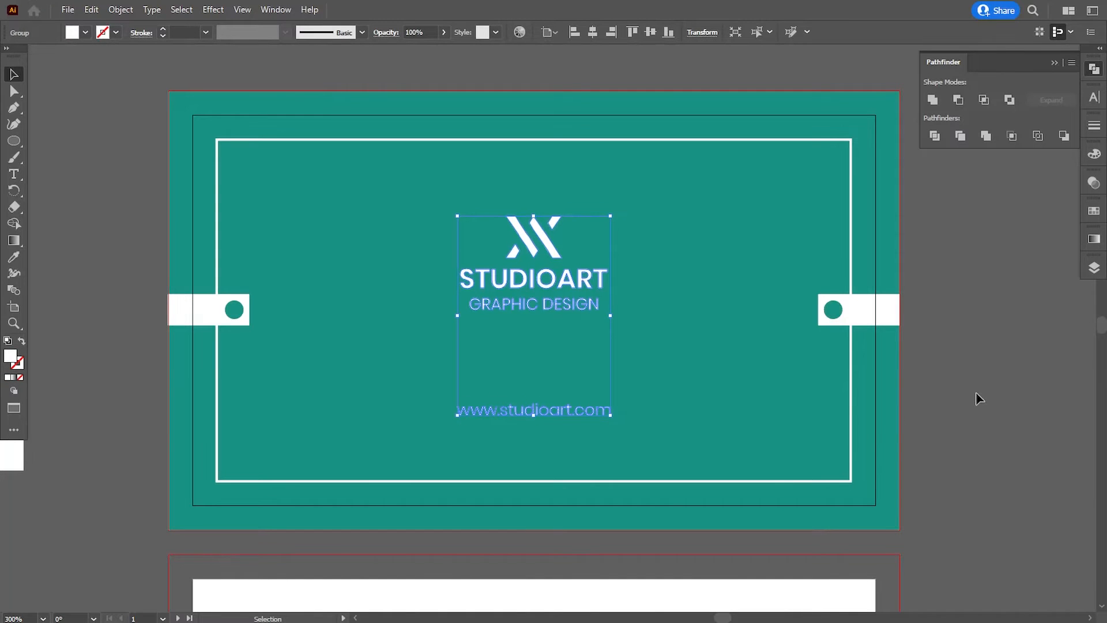
key("Down")
key("Down")
key("Down")
key("Down")
key("Down")
key("Down")
key("Down")
key("Down")
key("ctrl+shift+a")
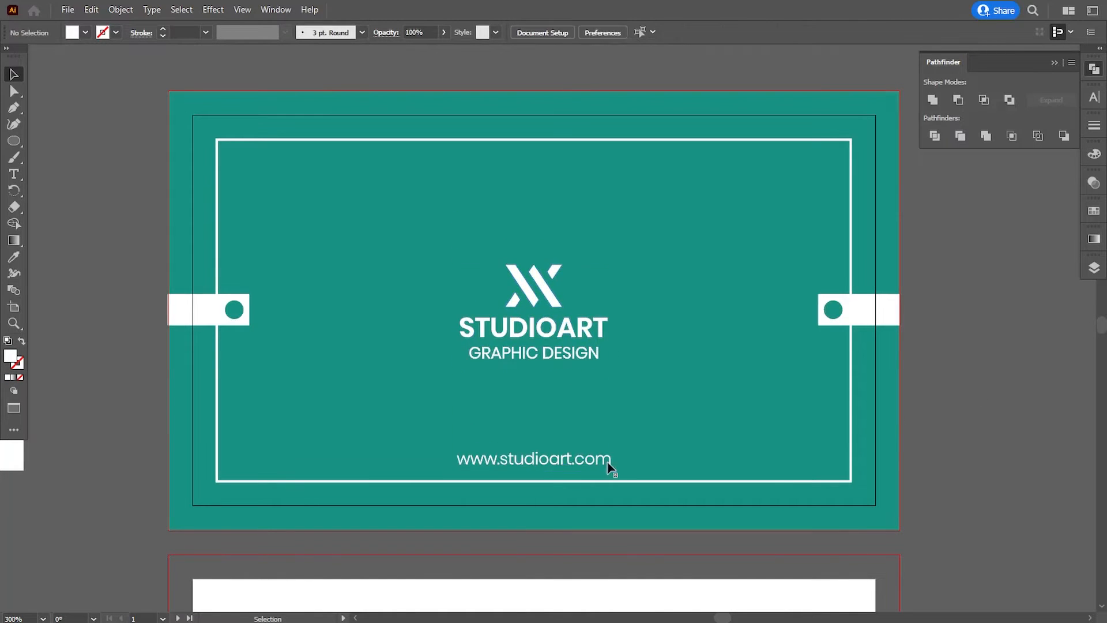
Step: Ungroup the logo and website group and clear the selection
left_click(563, 461)
left_click(120, 9)
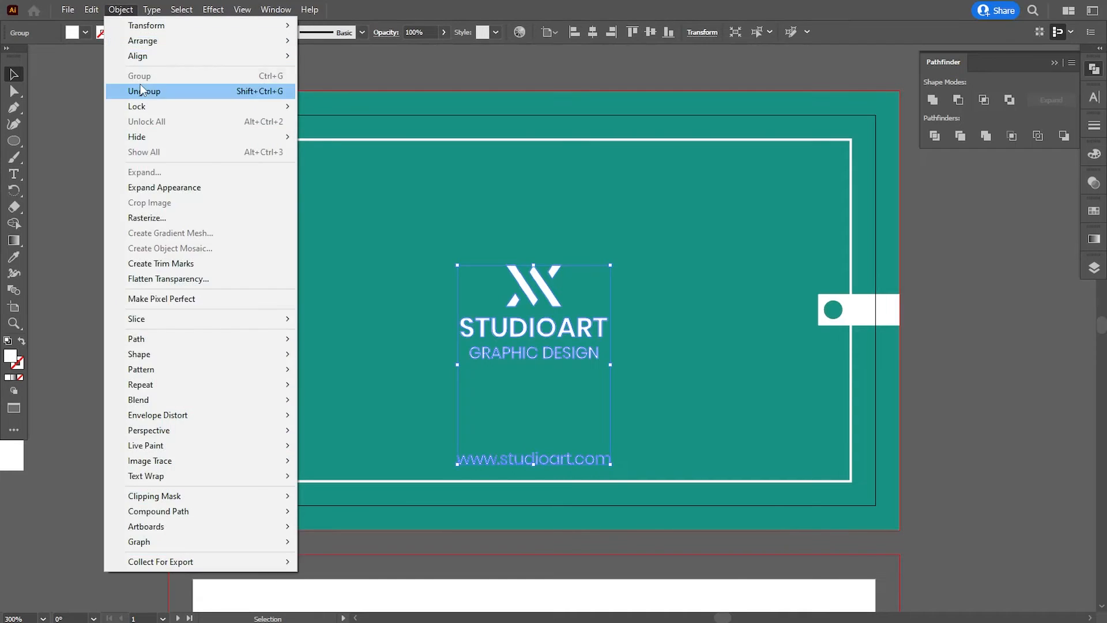
left_click(145, 86)
key("ctrl+shift+a")
Step: Nudge the website line slightly down toward the frame's lower edge and the logo slightly up
left_click(514, 468)
key("Down")
key("Down")
left_click(946, 465)
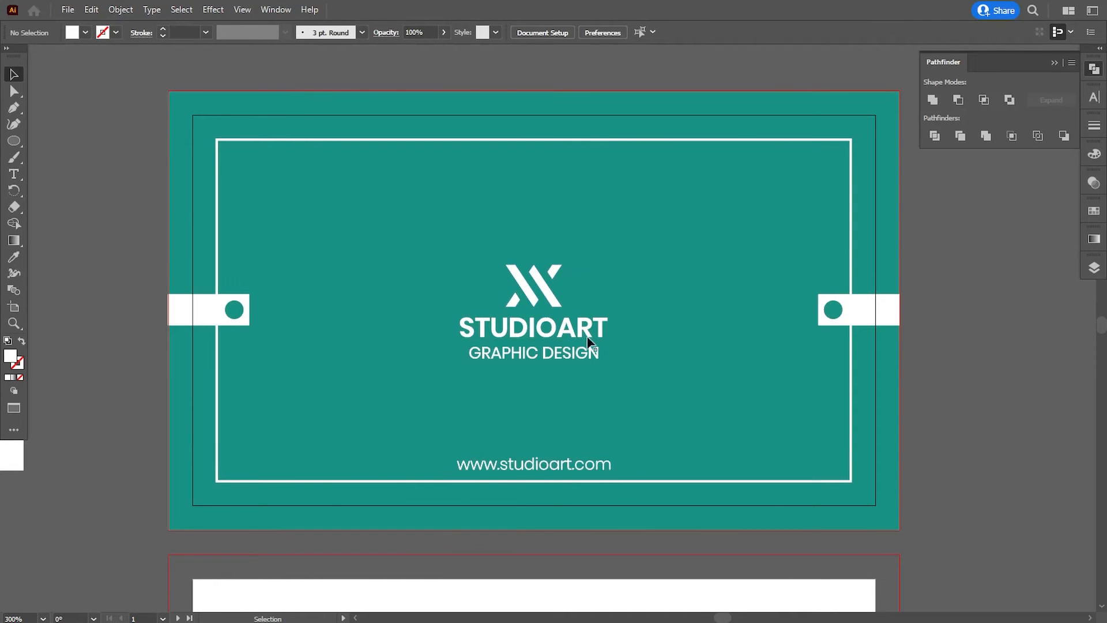
left_click(587, 342)
left_click(964, 386)
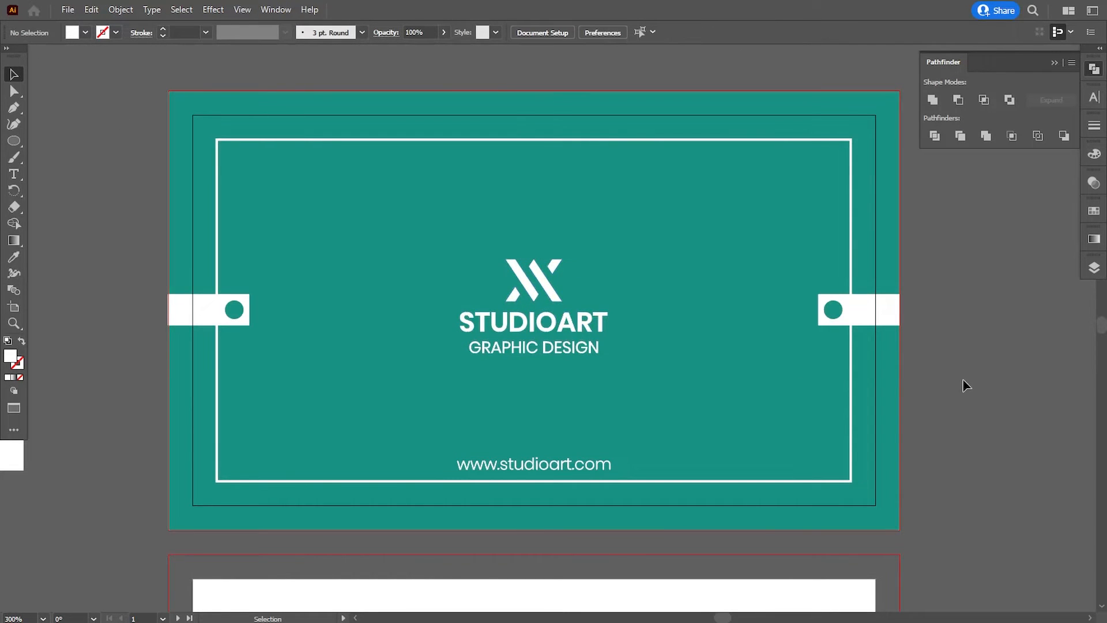
Step: Duplicate the teal background rectangle onto the second artboard so that it fills the bleed area
key("ctrl+1")
key("ctrl+equal")
key("ctrl+equal")
left_click_drag(838, 433, 848, 428)
scroll(849, 428, "down", 3)
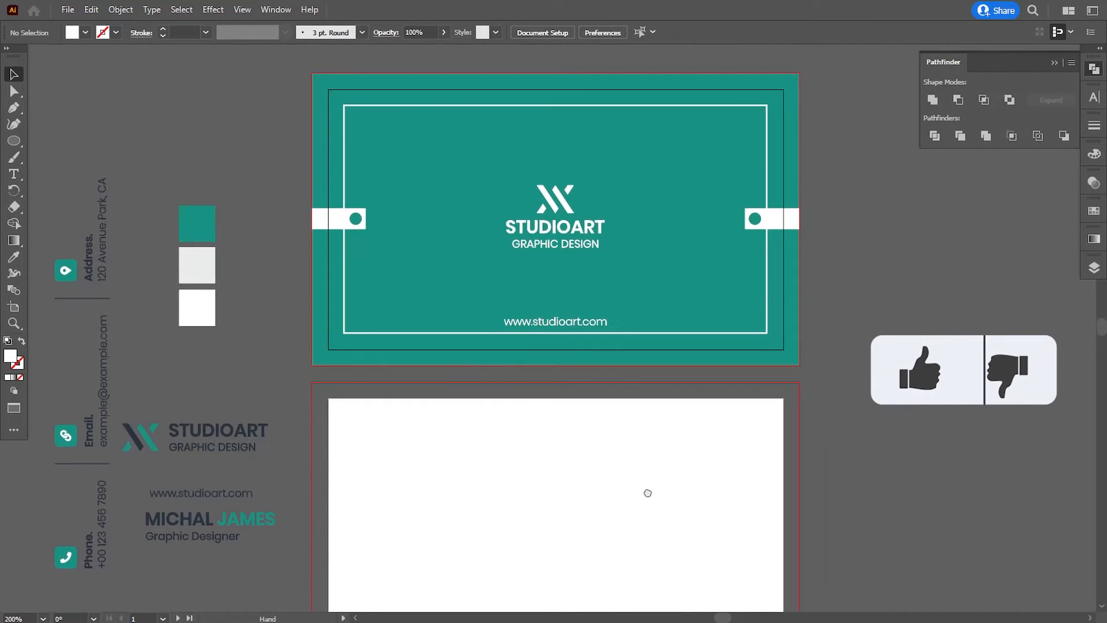
left_click_drag(586, 512, 555, 336)
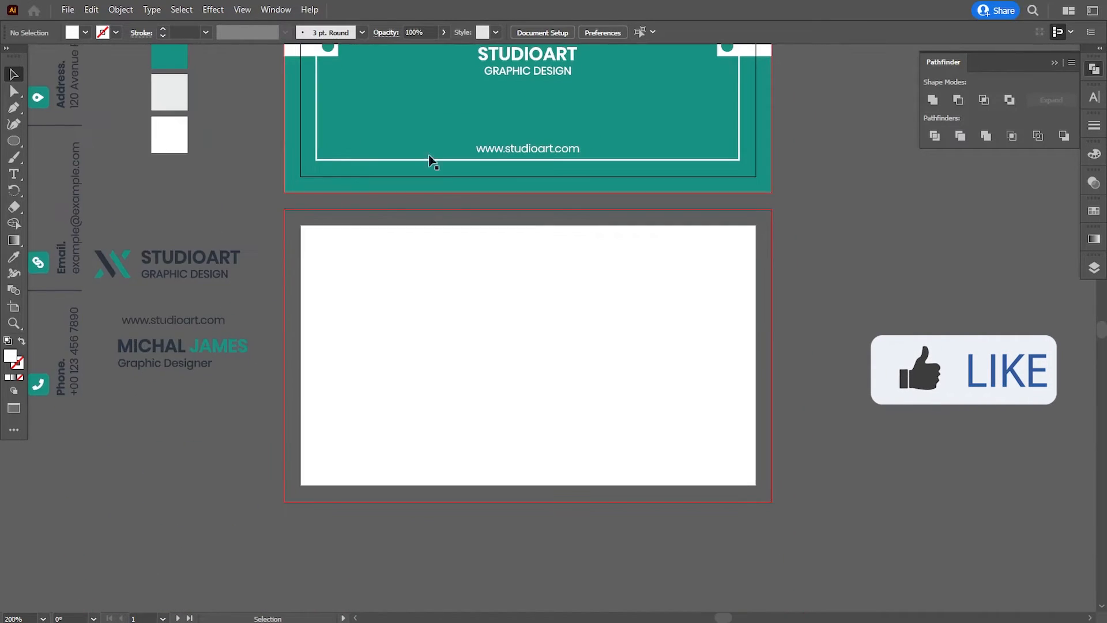
left_click_drag(430, 161, 415, 433)
left_click_drag(269, 383, 283, 436)
Step: Fill the second card's background rectangle with white sampled from the white swatch
key("i")
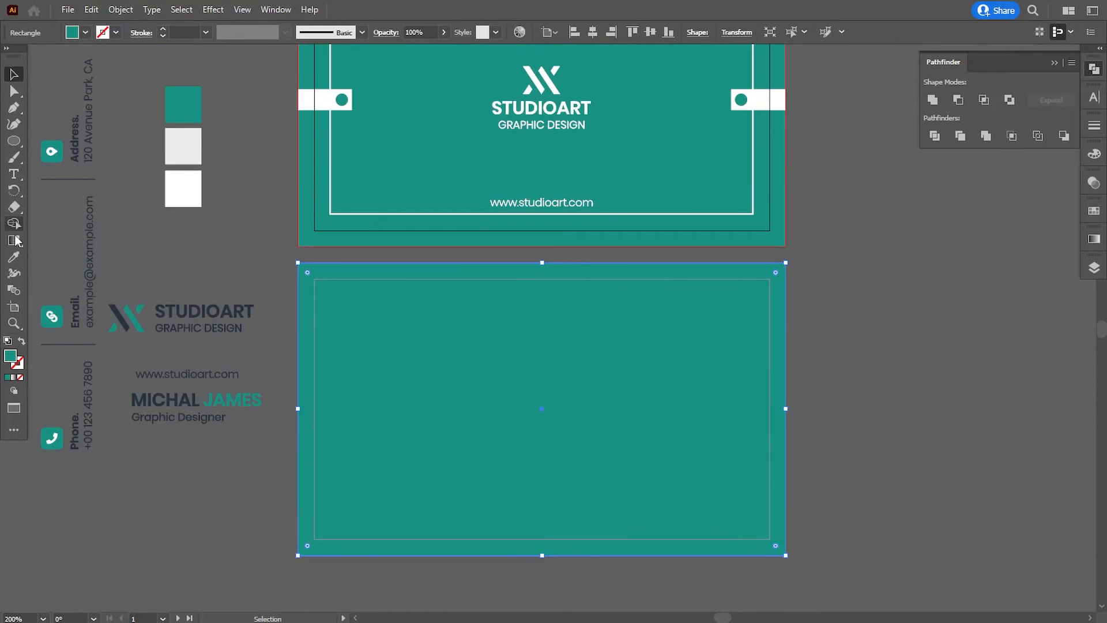
left_click(165, 195)
key("v")
left_click(225, 285)
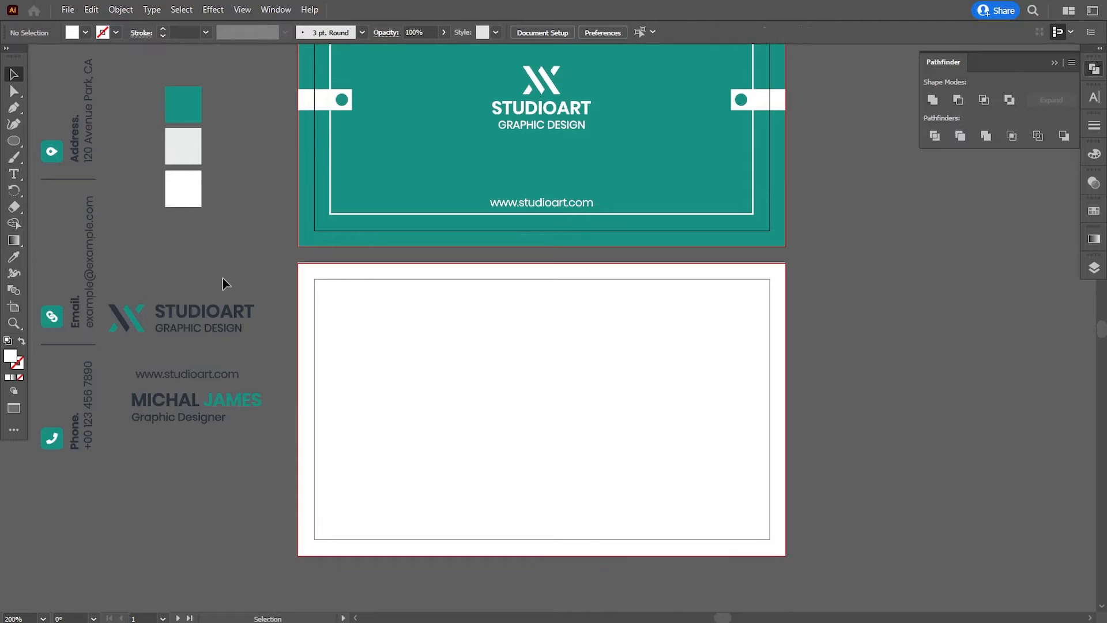
Step: Draw a large triangle over the second card's upper-right corner with the Pen tool, following the bleed lines
left_click_drag(127, 228, 91, 224)
left_click(13, 108)
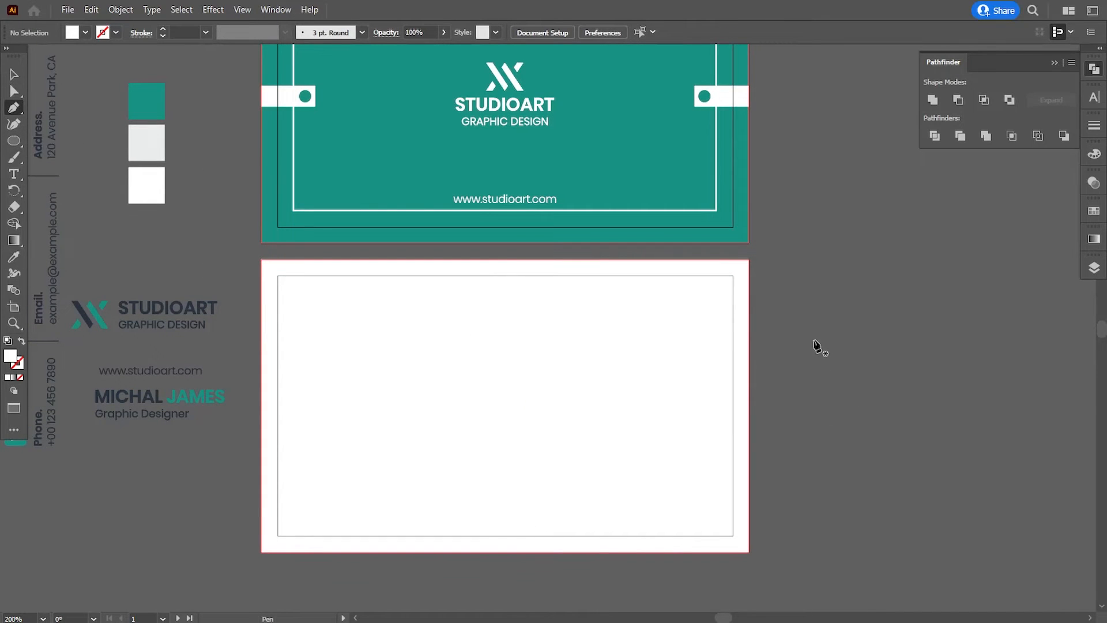
key("ctrl+equal")
left_click(749, 261)
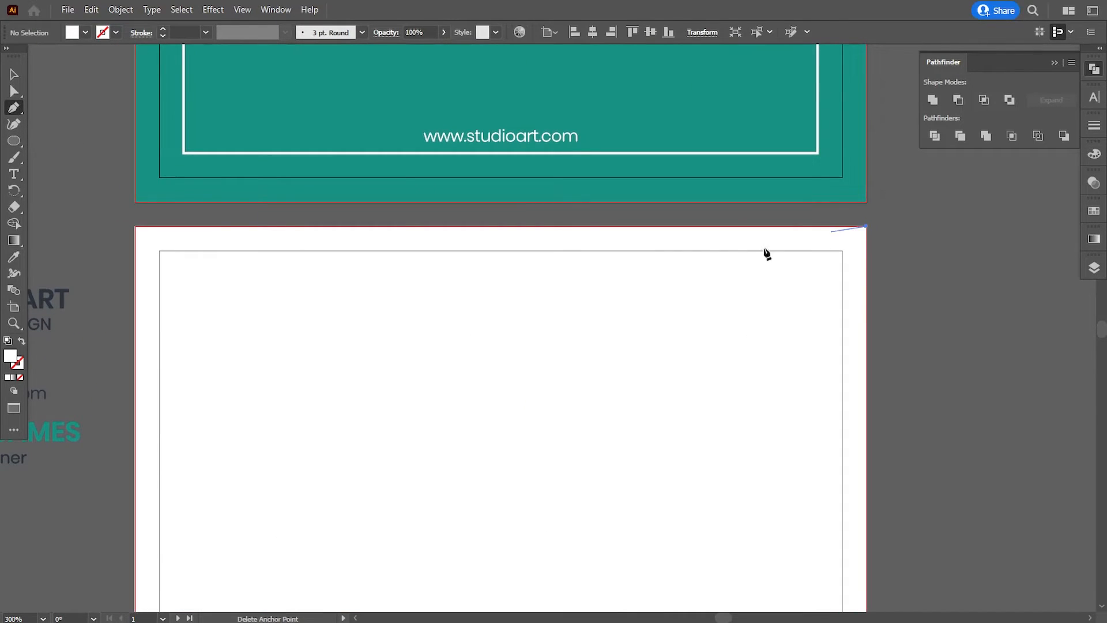
left_click(514, 226)
left_click_drag(877, 560, 824, 377)
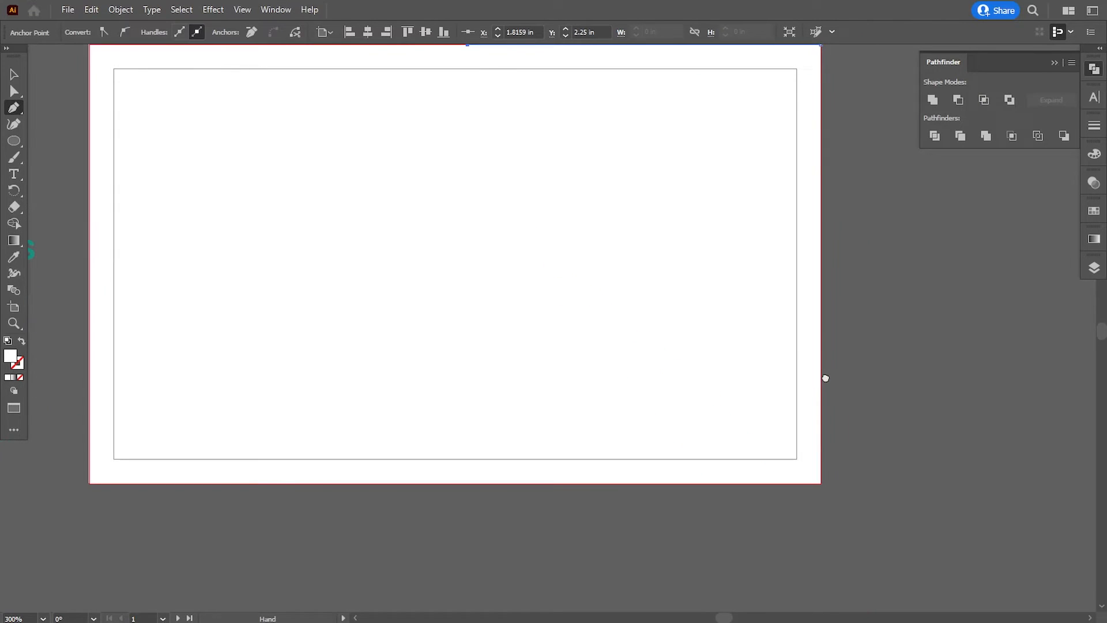
left_click(825, 415)
left_click_drag(796, 46, 796, 187)
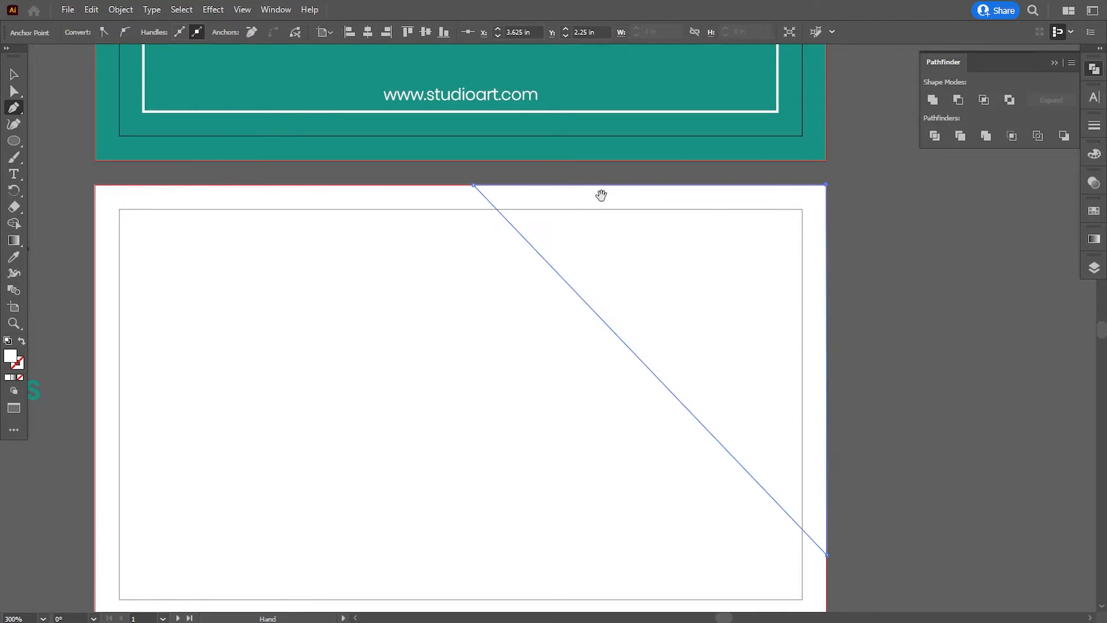
Step: Fill the corner triangle with the light gray swatch color
left_click_drag(601, 193, 759, 369)
left_click(10, 261)
left_click(89, 191)
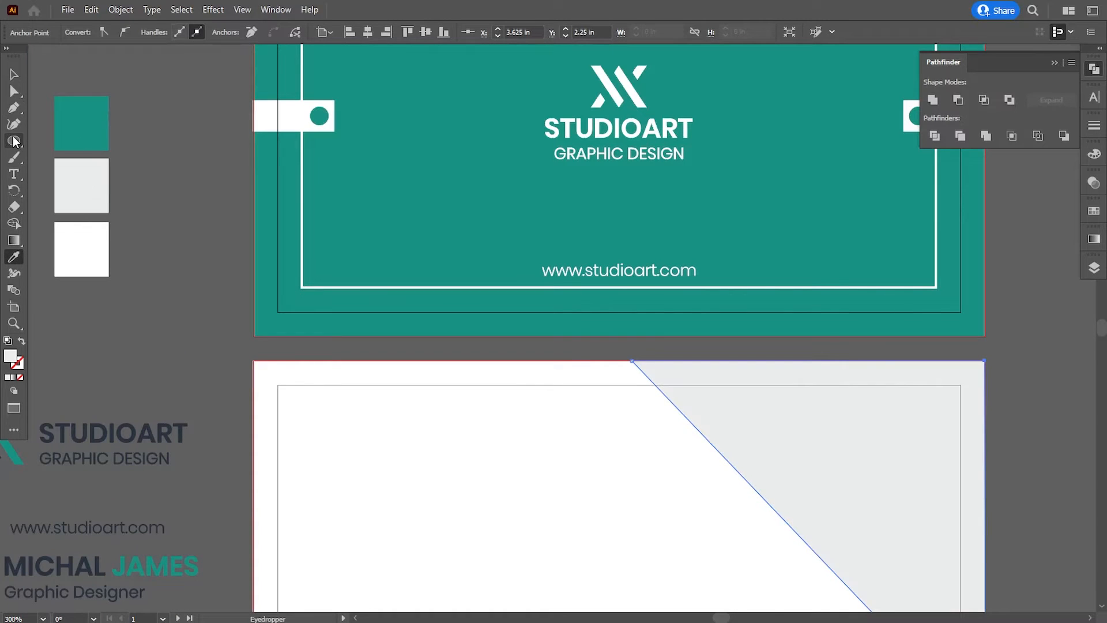
left_click(13, 91)
left_click(135, 199)
Step: Enlarge the gray triangle by moving its upper-left point to about X 1.68 in and its lower point slightly down
left_click_drag(236, 358, 200, 196)
key("ctrl+minus")
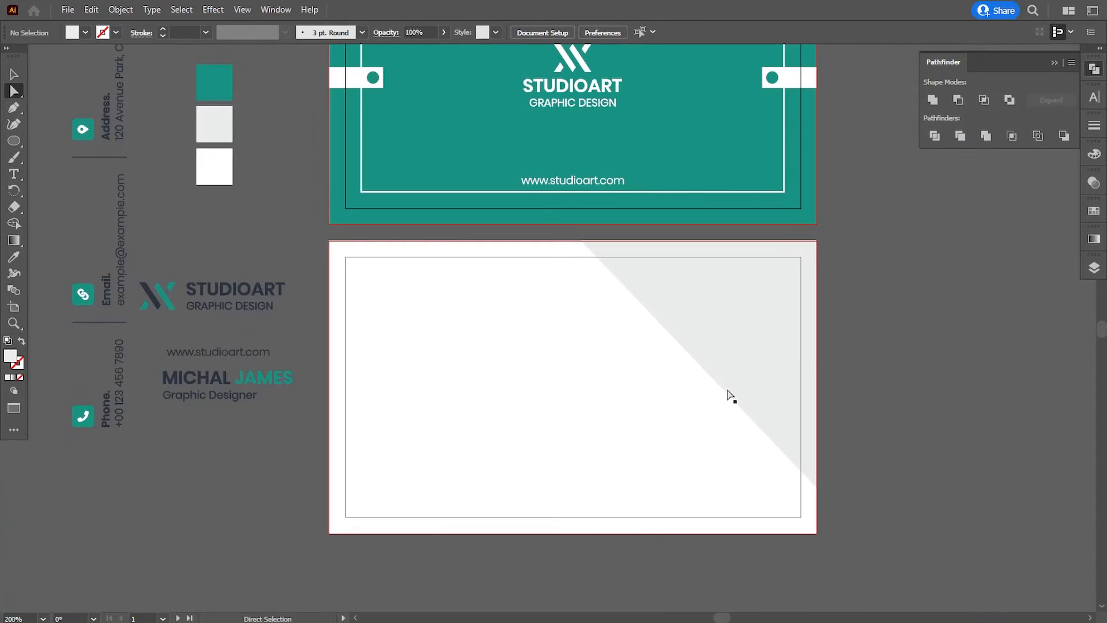
left_click(594, 257)
left_click_drag(584, 242, 564, 241)
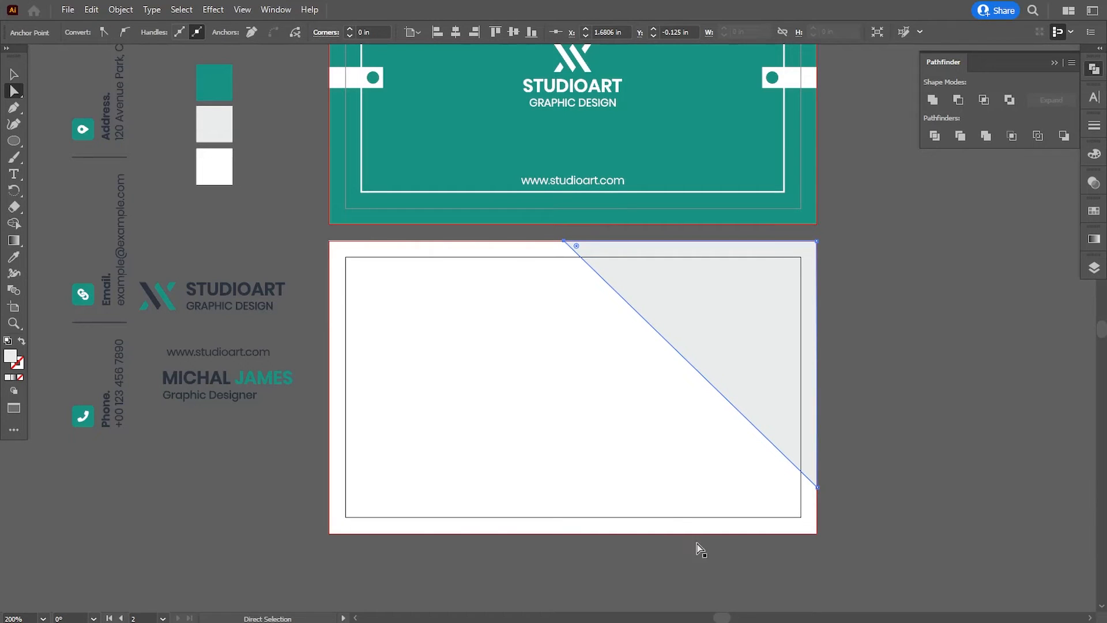
left_click(818, 489)
left_click_drag(818, 488, 818, 494)
left_click(863, 490)
Step: Place the dark and teal horizontal StudioArt logo in the second card's upper-left area and bring it to the front
left_click_drag(517, 422, 545, 492)
left_click(14, 74)
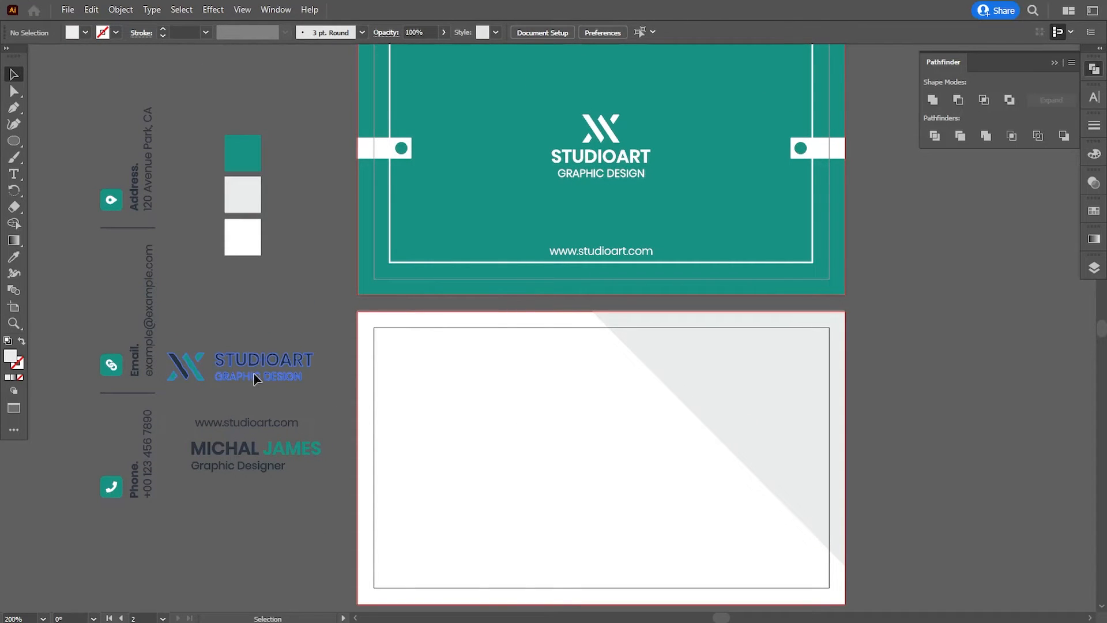
left_click_drag(256, 379, 477, 387)
right_click(472, 380)
mouse_move(548, 308)
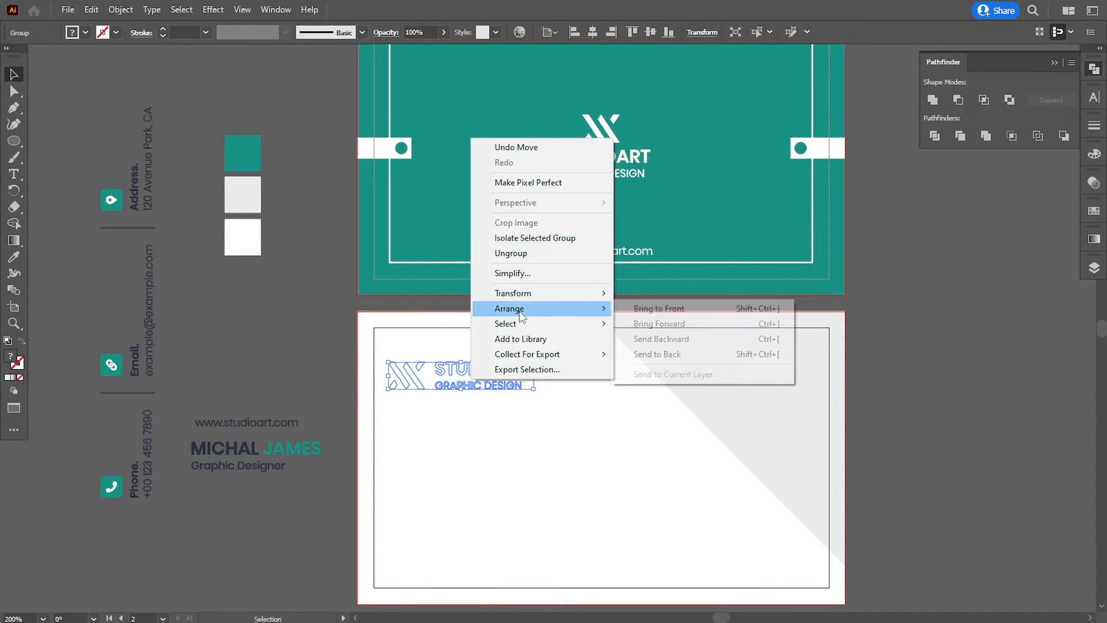
left_click(628, 314)
Step: Nudge the horizontal logo slightly up and to the right within the second card
key("Up")
key("Up")
key("Right")
key("Right")
key("Right")
key("Right")
key("Right")
key("Right")
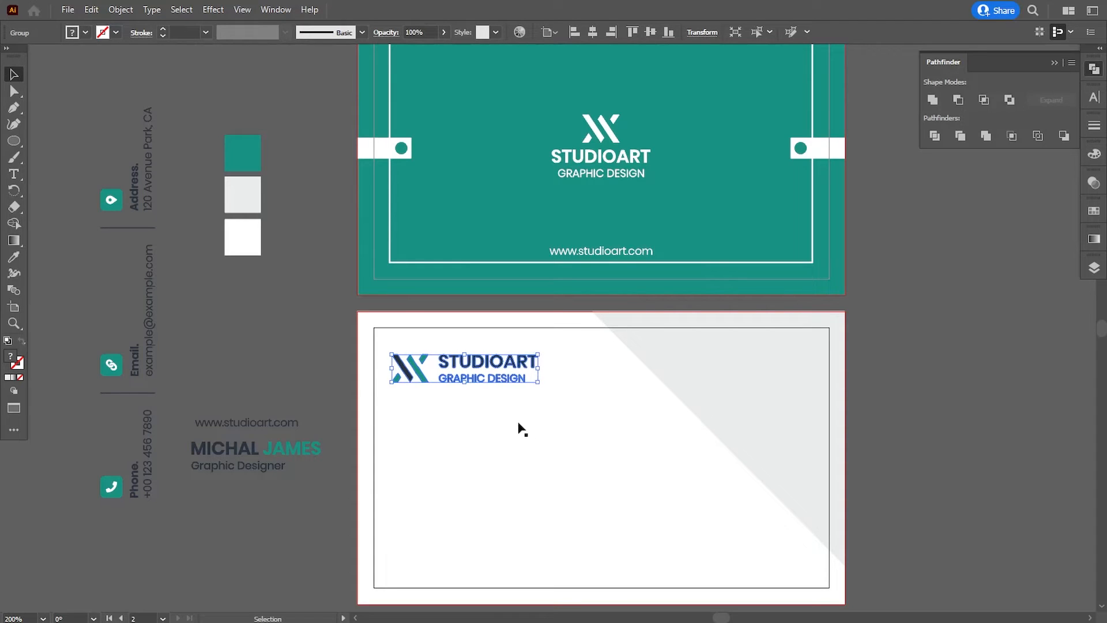
left_click(522, 430)
Step: Draw a straight horizontal line just below the logo, from its left edge to about X 3.25 in
key("ctrl+=")
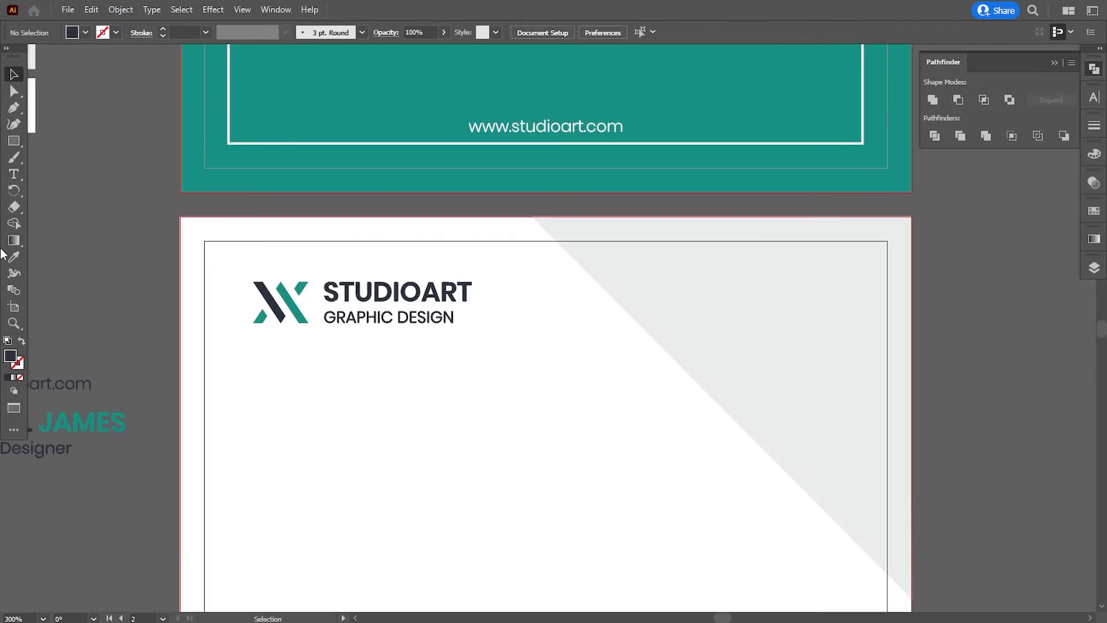
left_click(14, 108)
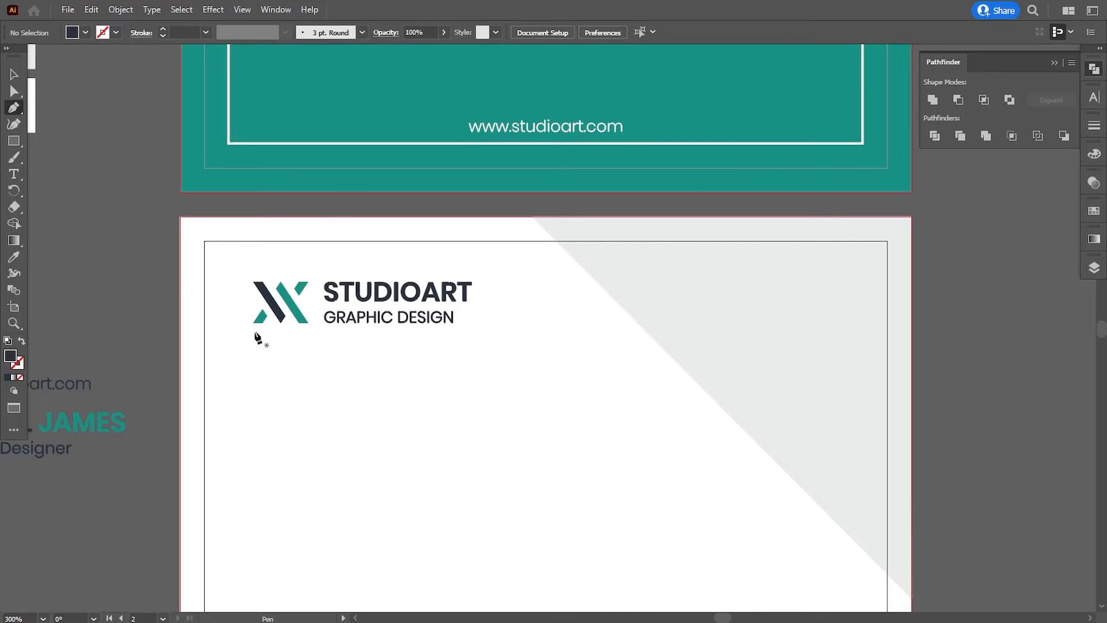
left_click(253, 331)
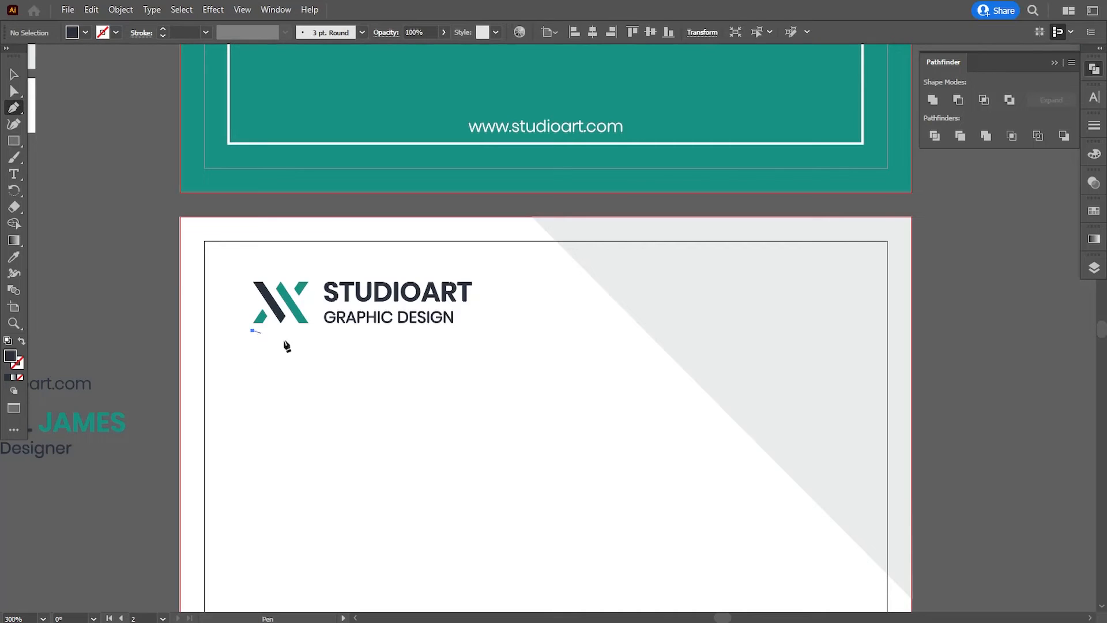
left_click(838, 331, "shift")
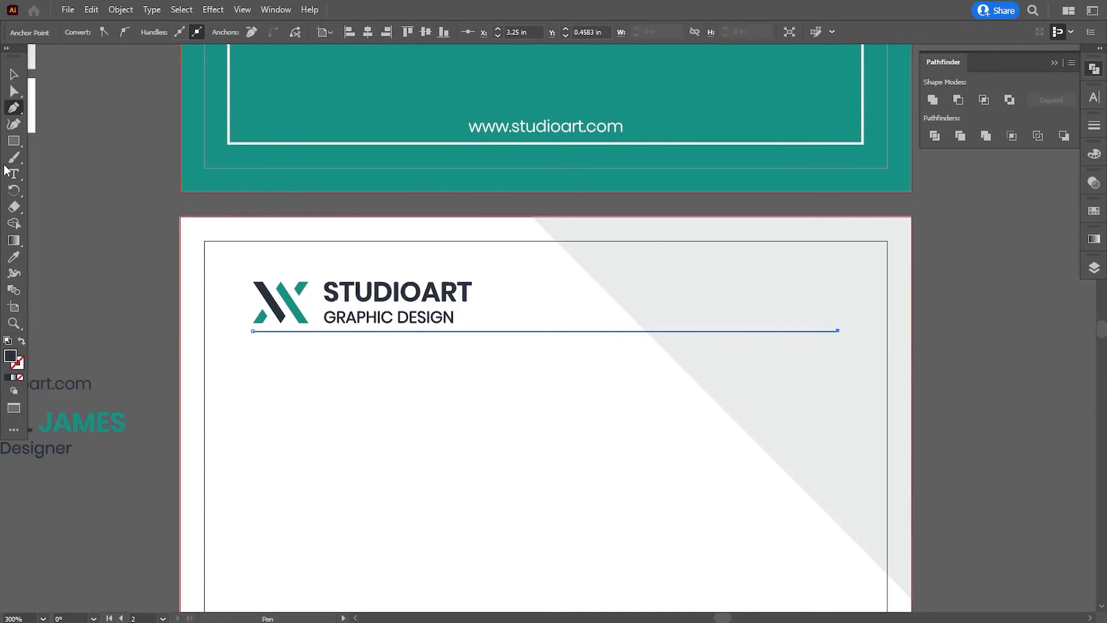
key("v")
left_click(329, 350)
Step: Give the horizontal line under the logo a 0.75 pt stroke
left_click(315, 332)
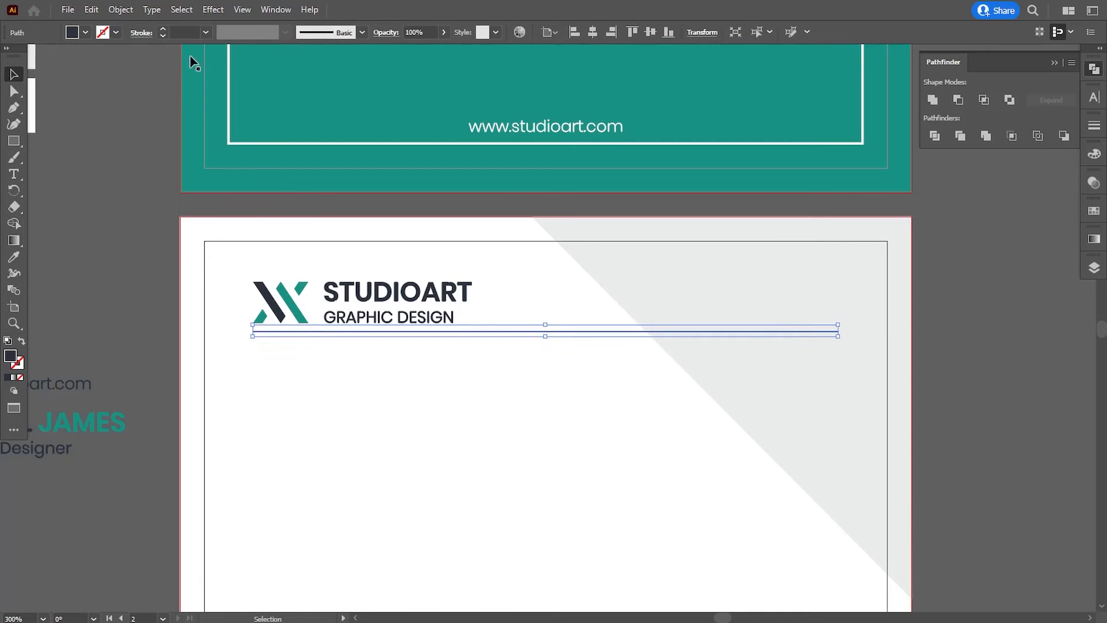
left_click(205, 34)
left_click(217, 71)
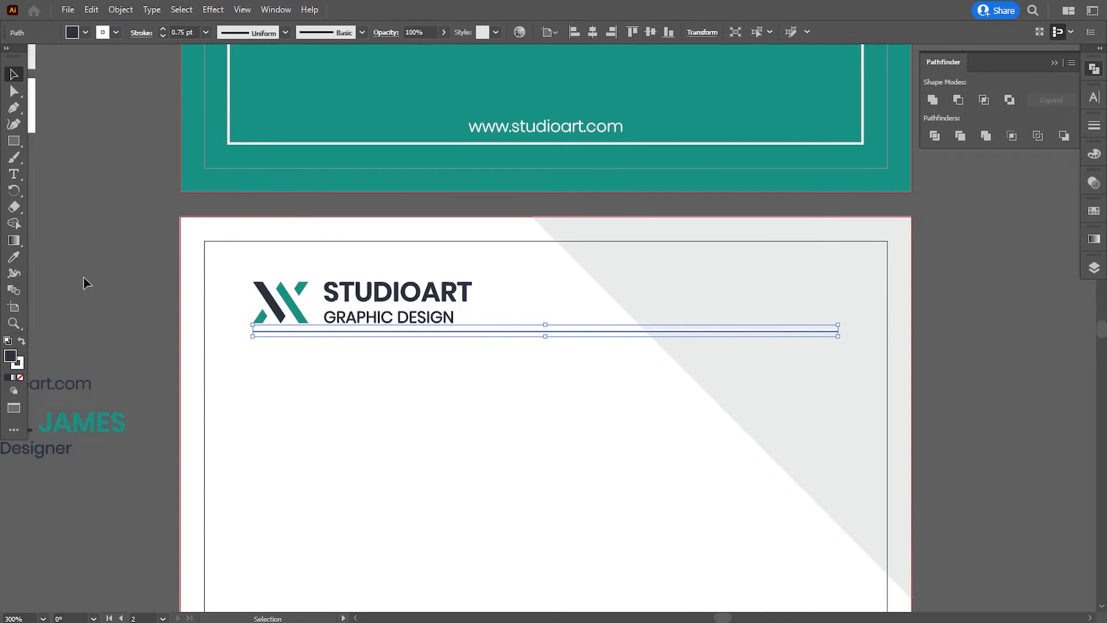
Step: Give the horizontal line under the logo a dark 0.5 pt stroke and no fill
left_click(22, 345)
left_click(284, 343)
left_click(279, 332)
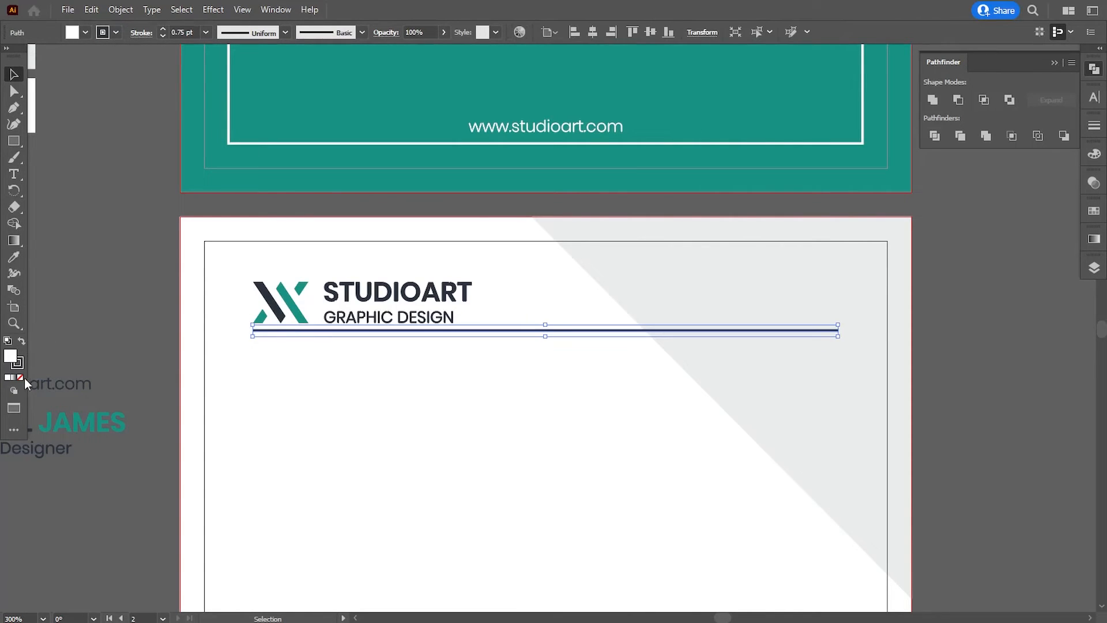
left_click(184, 32)
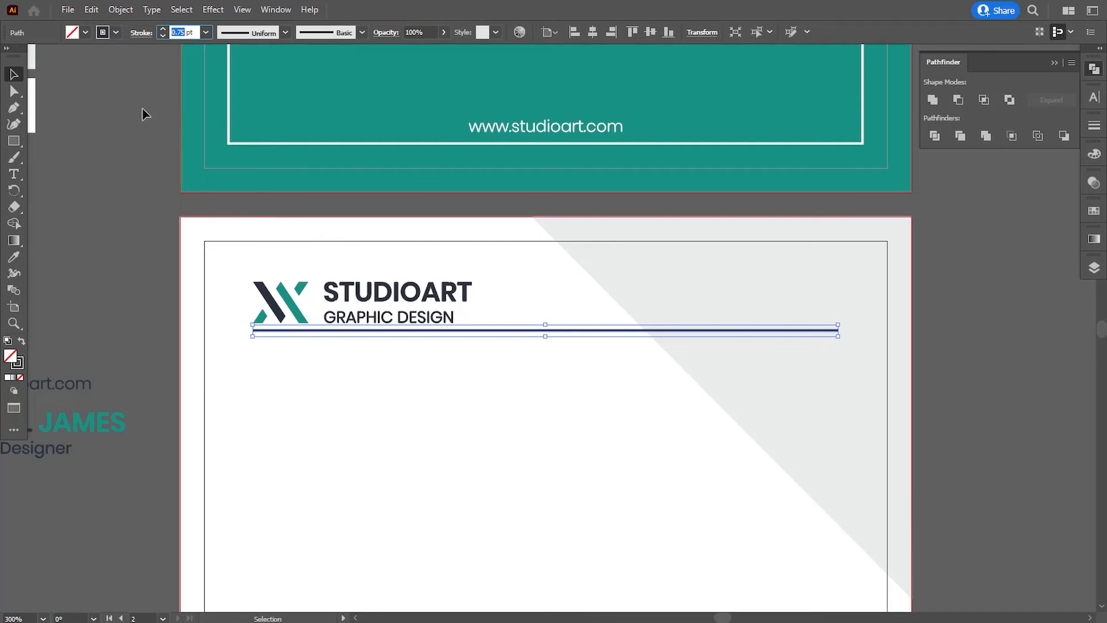
type("0.5")
key("Return")
Step: Nudge the horizontal line slightly down, away from the second card's logo
left_click(362, 352)
left_click(362, 354)
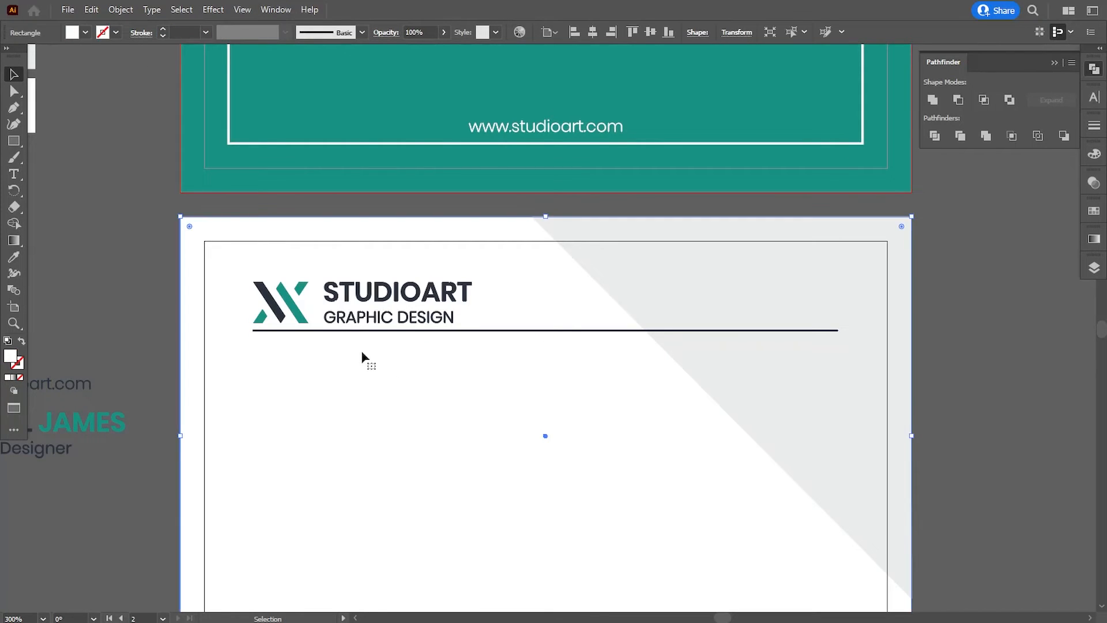
left_click(360, 332)
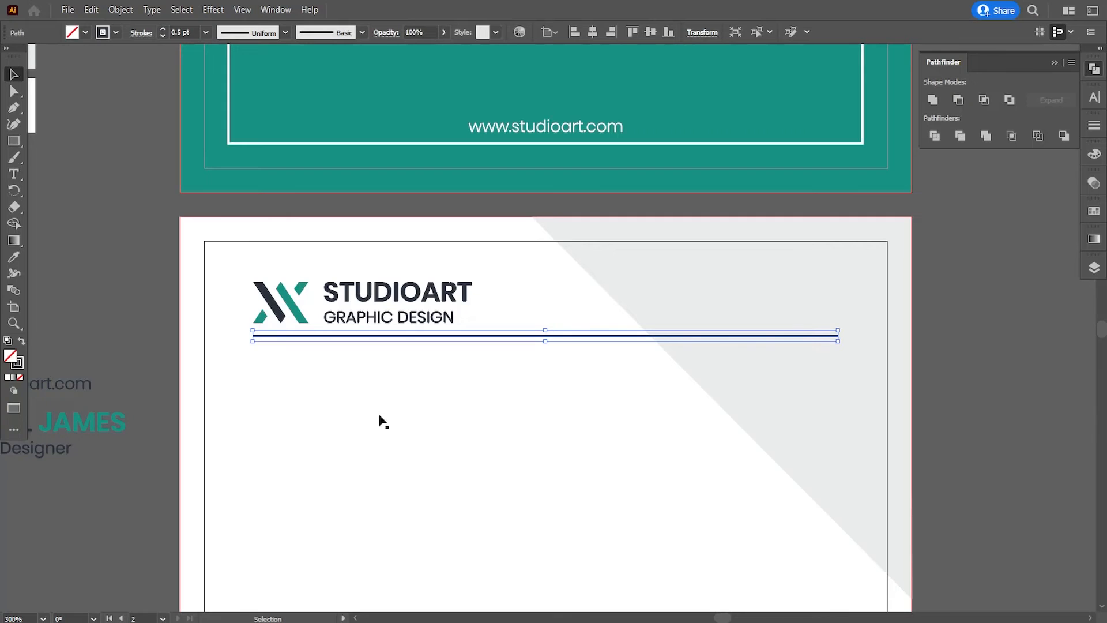
left_click(144, 376)
left_click_drag(487, 411, 605, 426)
left_click_drag(163, 400, 885, 330)
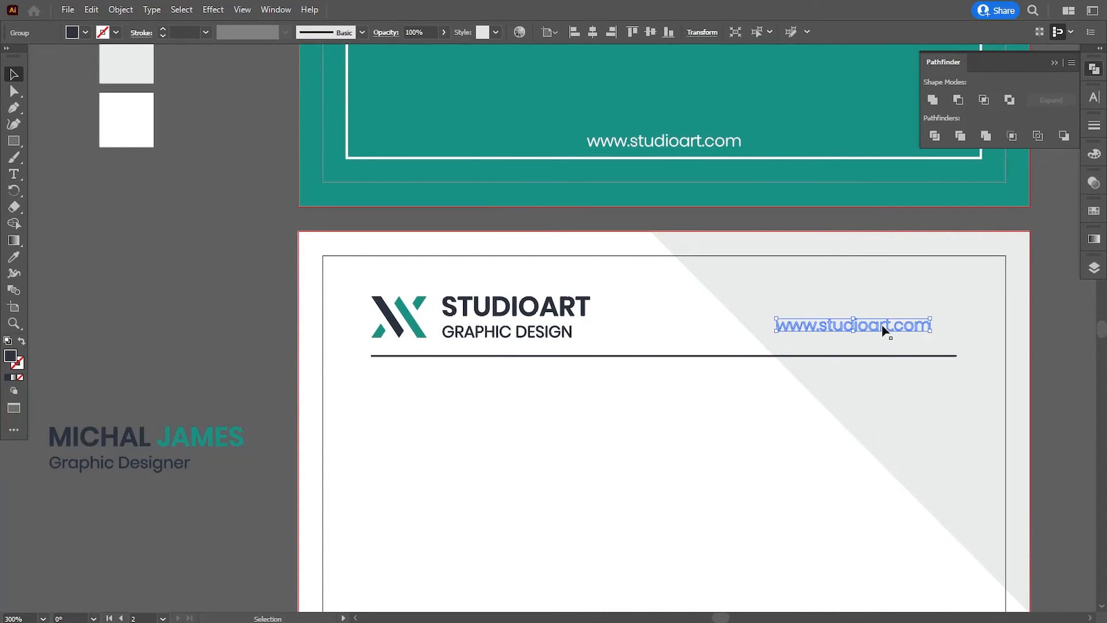
right_click(883, 330)
mouse_move(914, 505)
left_click(832, 507)
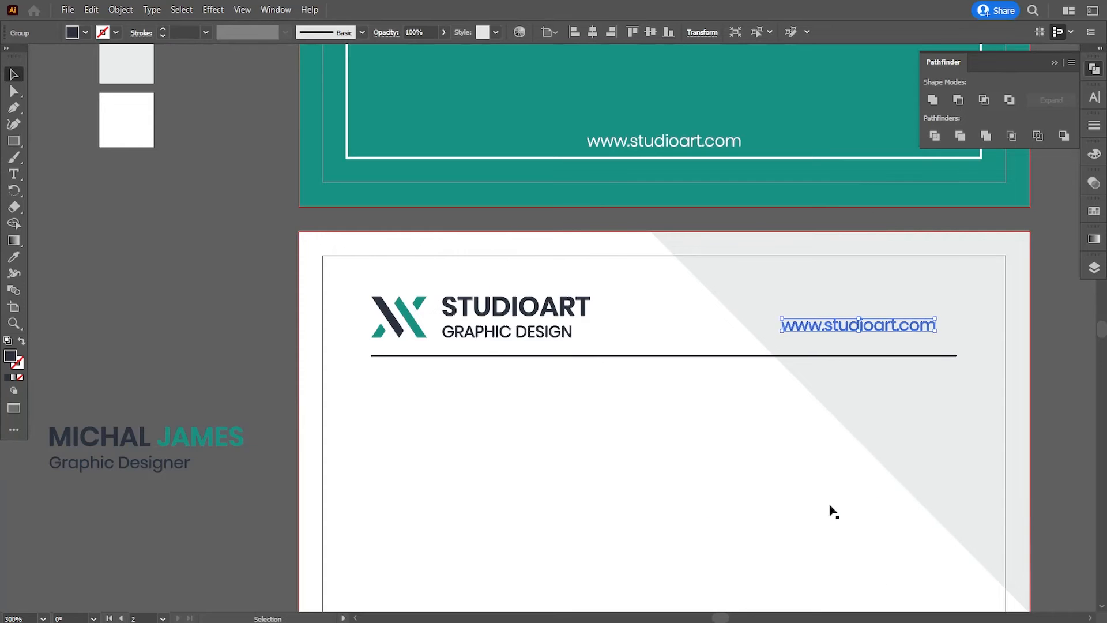
Step: Nudge the website text right and down so it ends at the line's right end, just above the line
key("Right")
key("Right")
key("Right")
key("Right")
key("Right")
key("Right")
key("Right")
key("Right")
key("Right")
key("Right")
key("Down")
key("Down")
key("Down")
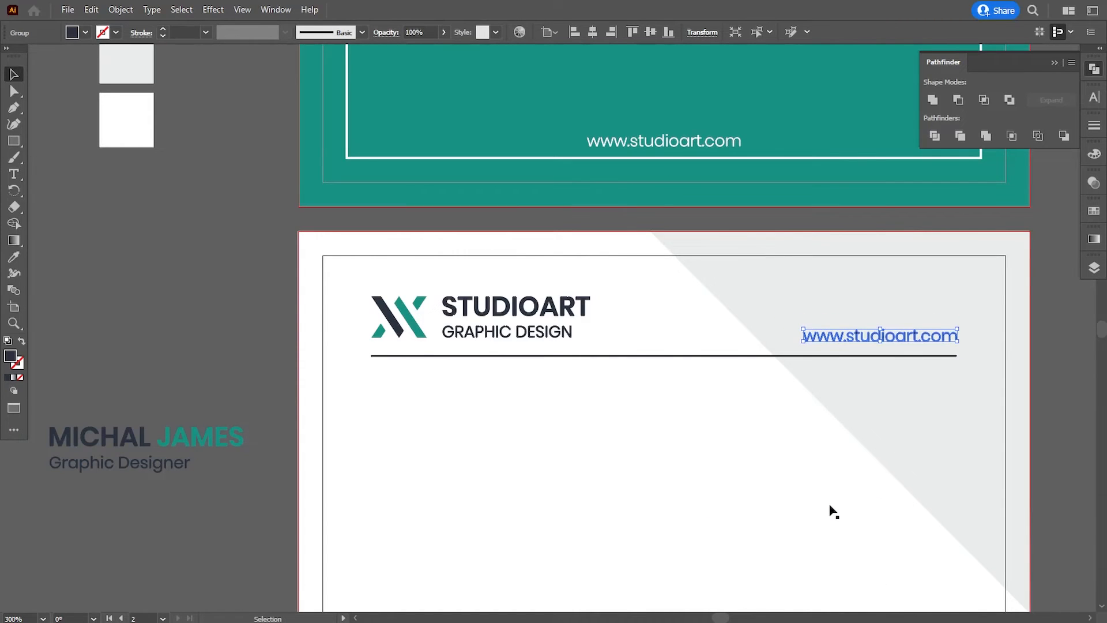
left_click(412, 398)
Step: Select the logo, horizontal line and website text together and nudge them slightly to the right
scroll(640, 431, "down", 3)
scroll(640, 430, "right", 1)
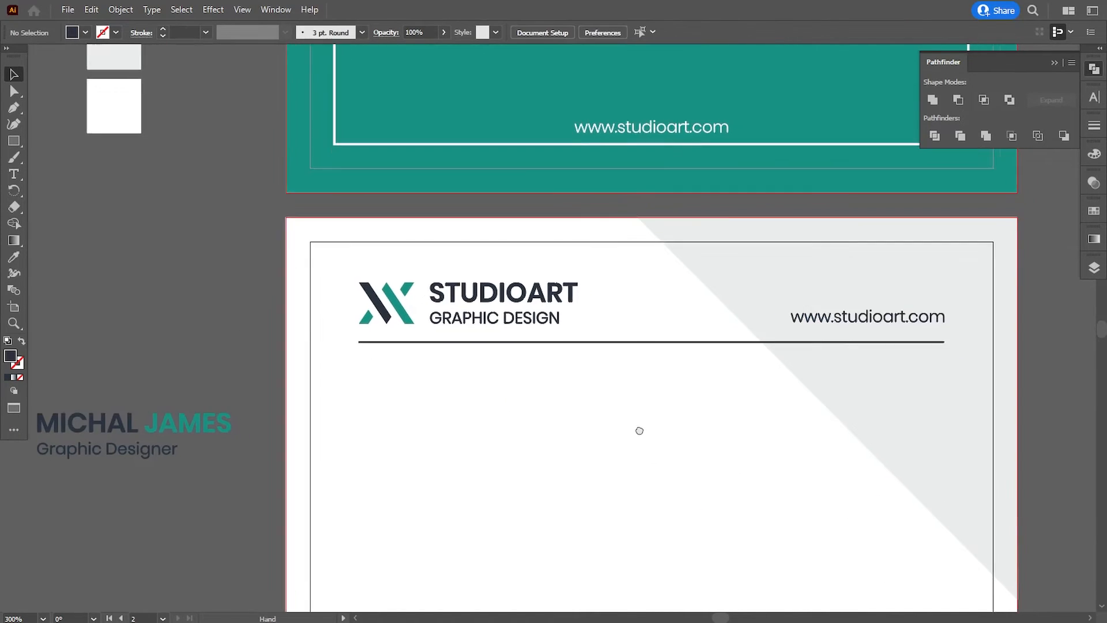
left_click(461, 261)
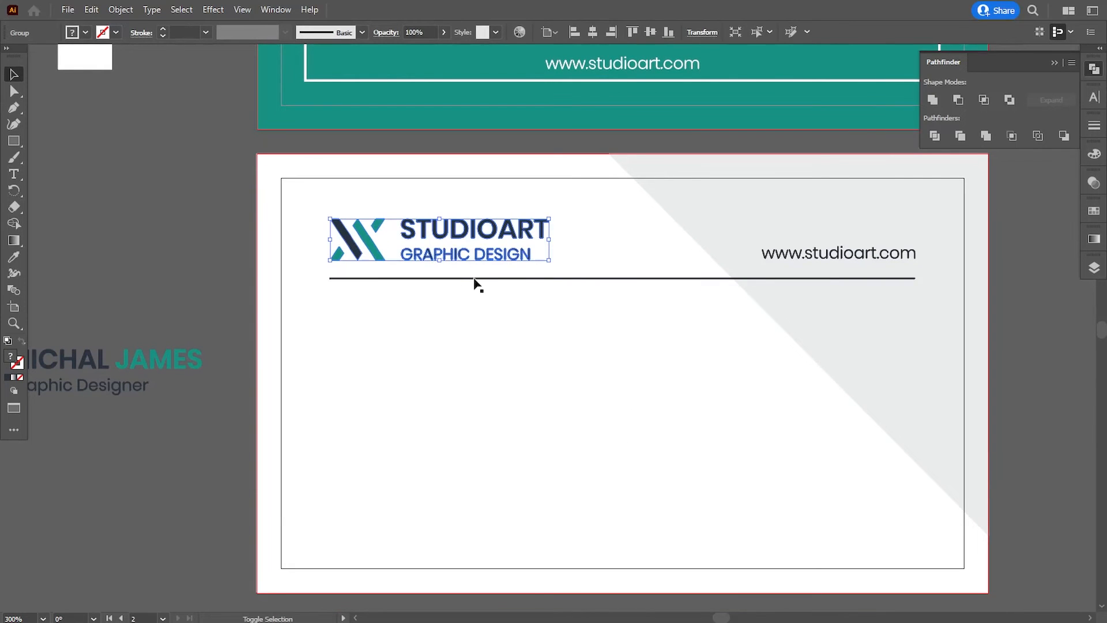
left_click(475, 279, "shift")
left_click(800, 265, "shift")
key("Right")
key("Right")
key("Right")
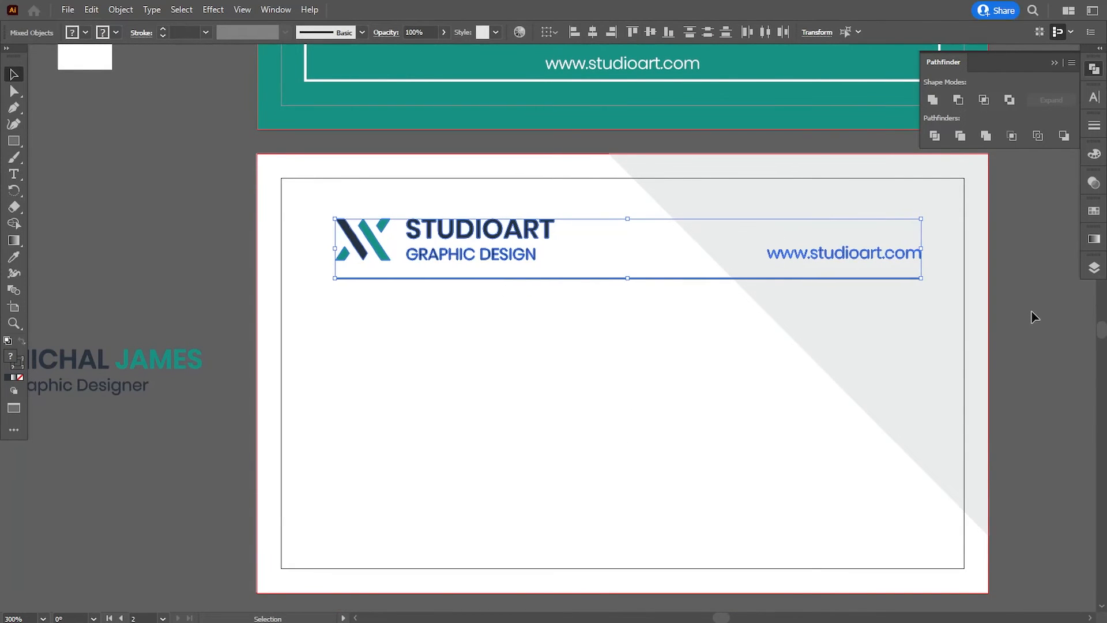
Step: Fine-tune the horizontal position of the selected logo, line and website text by nudging them slightly left
key("ctrl+equal")
key("ctrl+equal")
left_click_drag(195, 329, 638, 322)
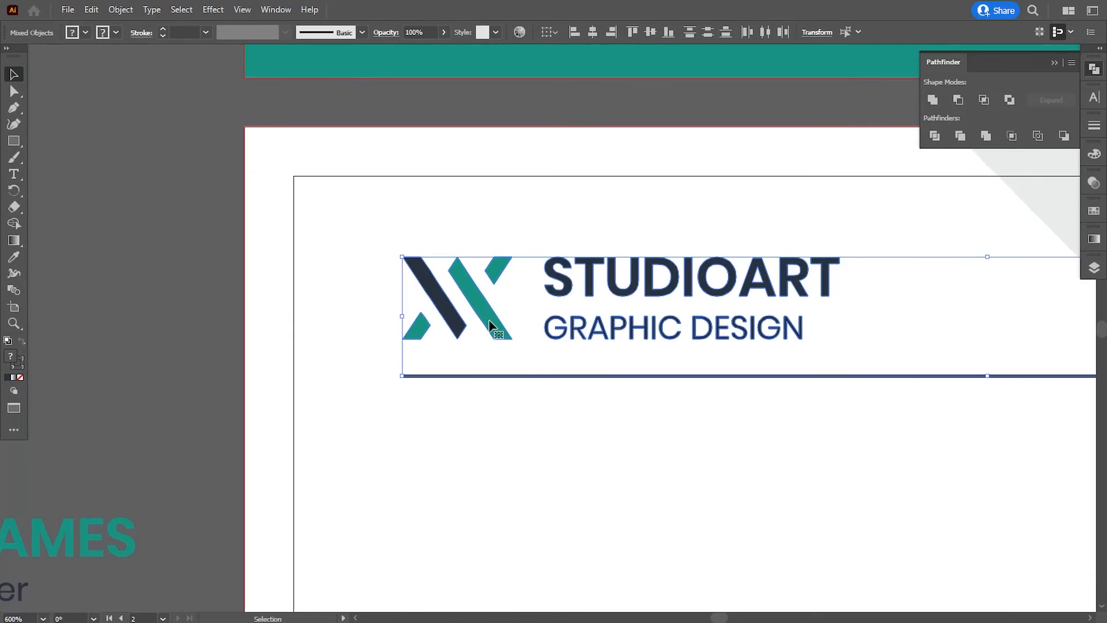
key("Left")
key("ctrl+h")
key("ctrl+minus")
key("ctrl+minus")
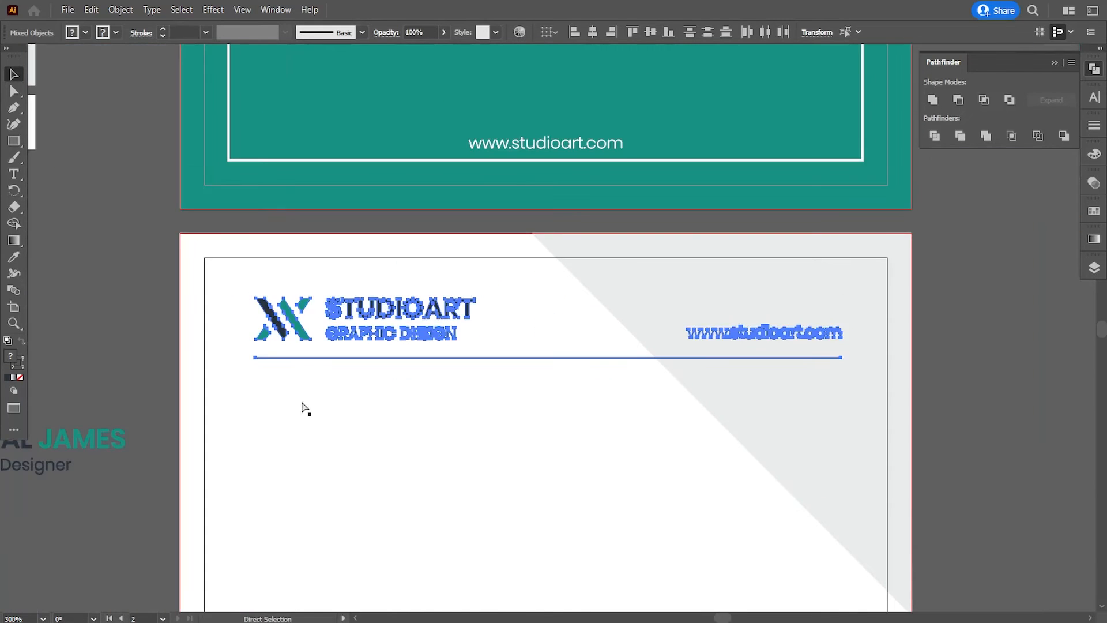
Step: Nudge the selected logo, line and website text slightly down within the second card
left_click_drag(423, 422, 459, 409)
key("Down")
key("Down")
key("Down")
key("Down")
key("Up")
key("Up")
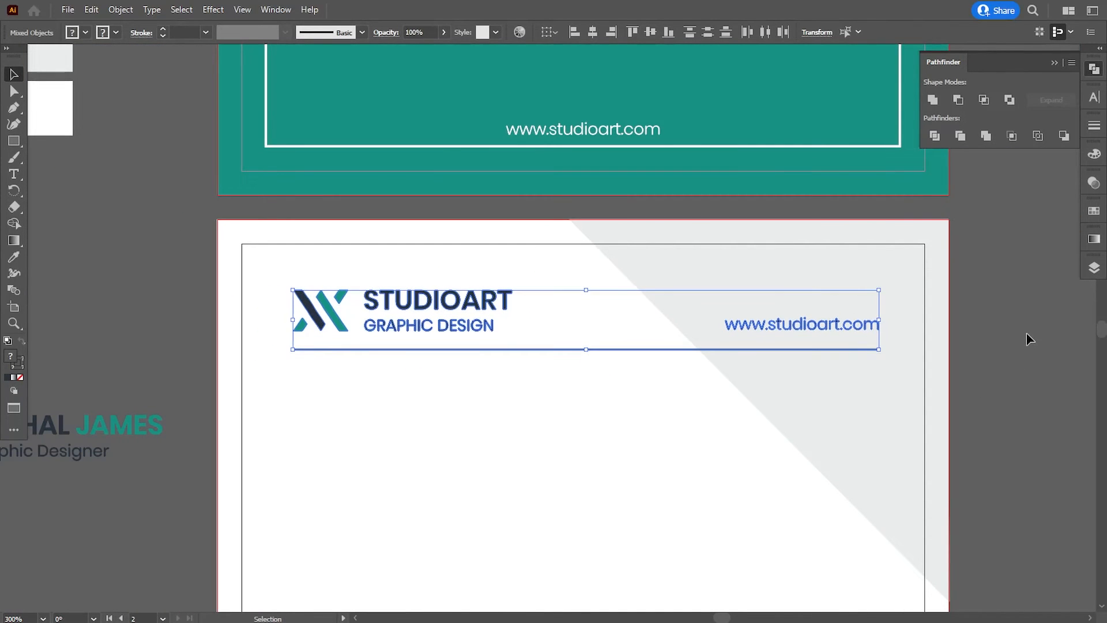
left_click(1006, 339)
Step: Place the name and job title group below the line near its left end and bring it to the front
left_click_drag(631, 430, 743, 367)
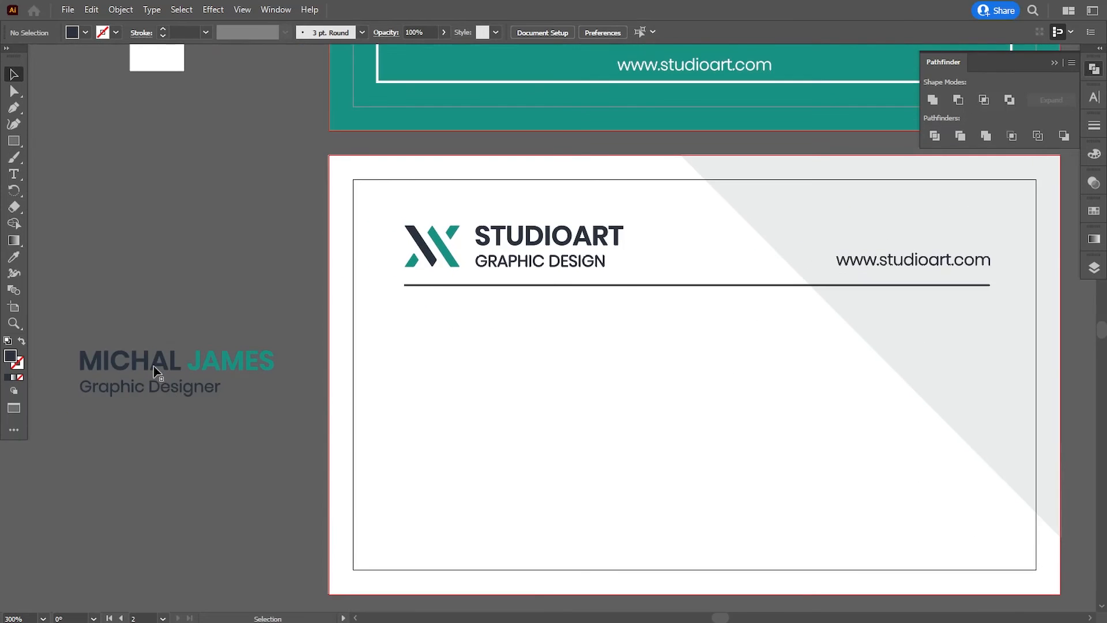
left_click_drag(166, 362, 503, 317)
right_click(496, 320)
mouse_move(554, 490)
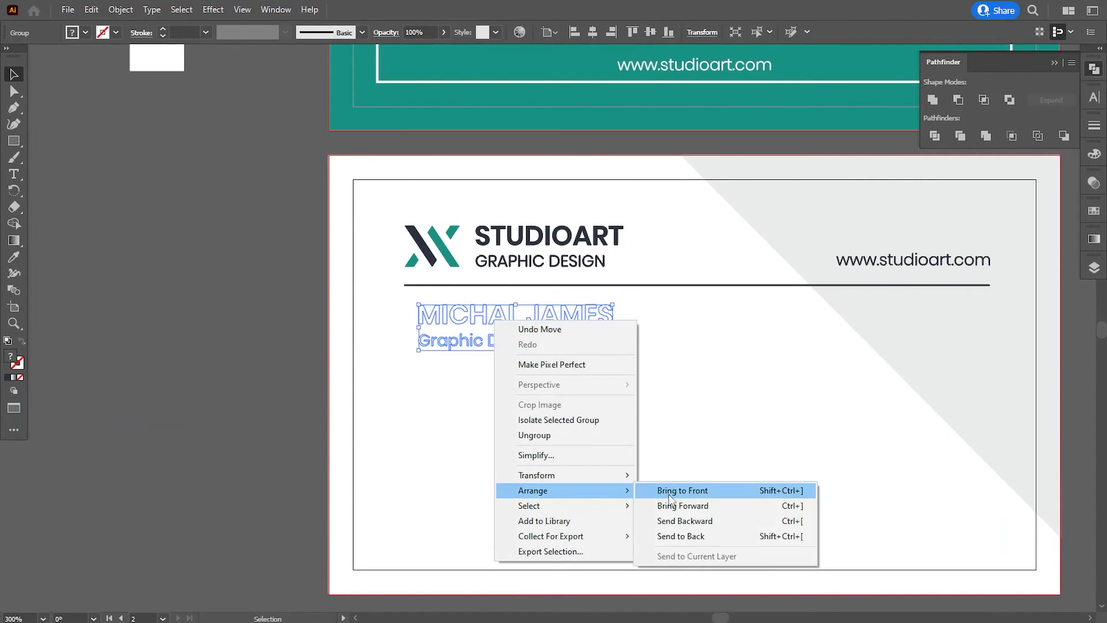
left_click(683, 420)
key("Left")
key("Left")
key("Right")
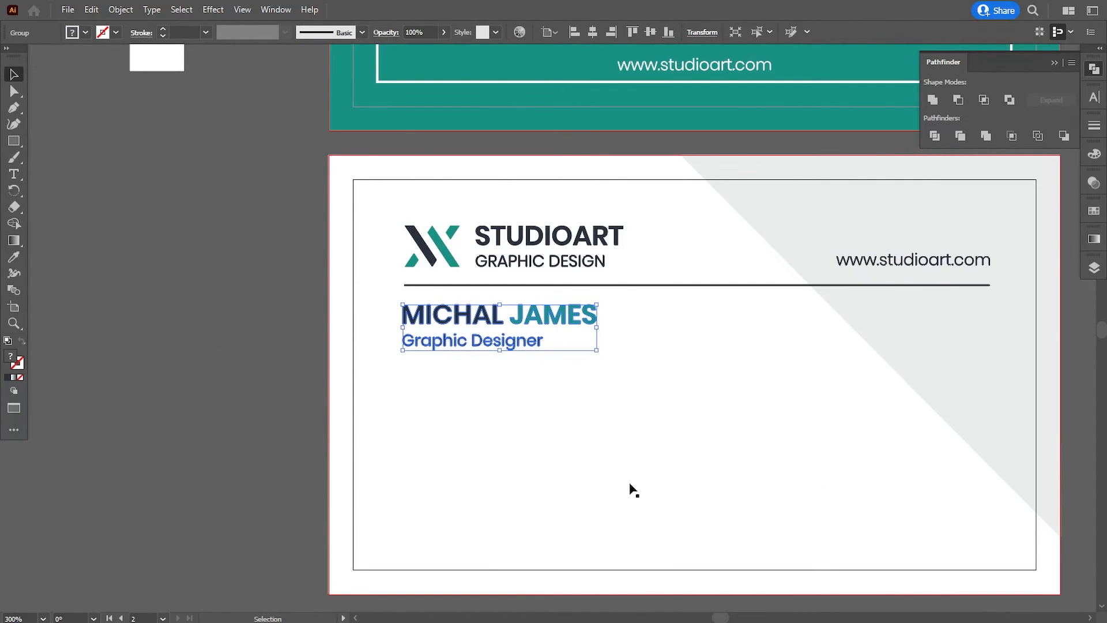
Step: Align the left edge of the name and job title group precisely with the logo and line
left_click(469, 368)
key("ctrl+equal")
key("ctrl+equal")
key("ctrl+equal")
left_click_drag(233, 298, 241, 298)
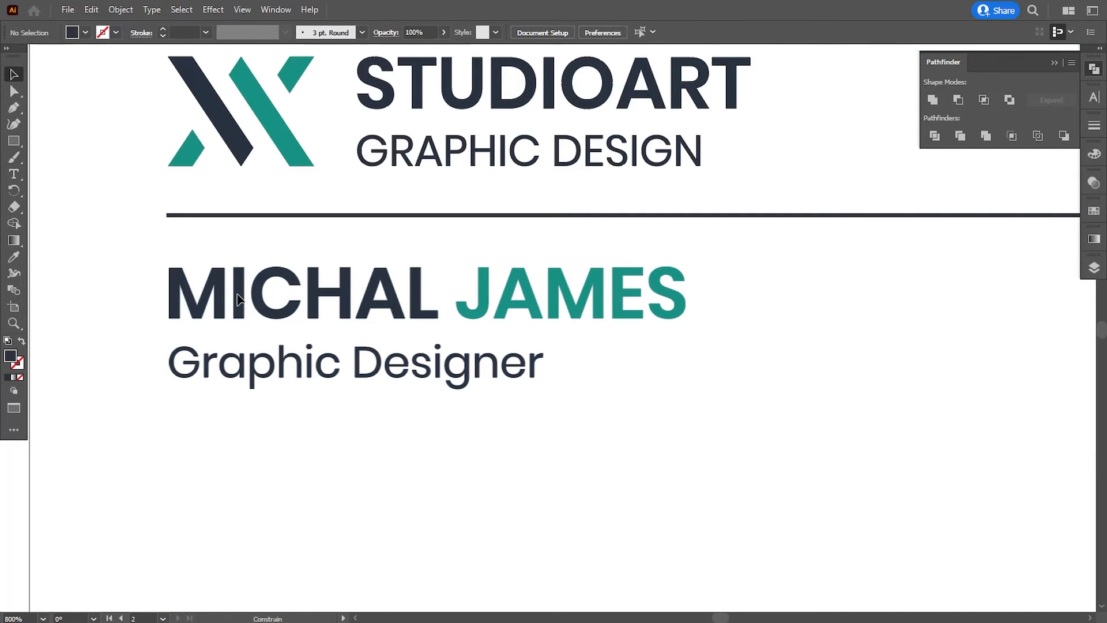
scroll(359, 452, "down", 1)
key("ctrl+shift+o")
key("ctrl+minus")
key("ctrl+minus")
key("ctrl+minus")
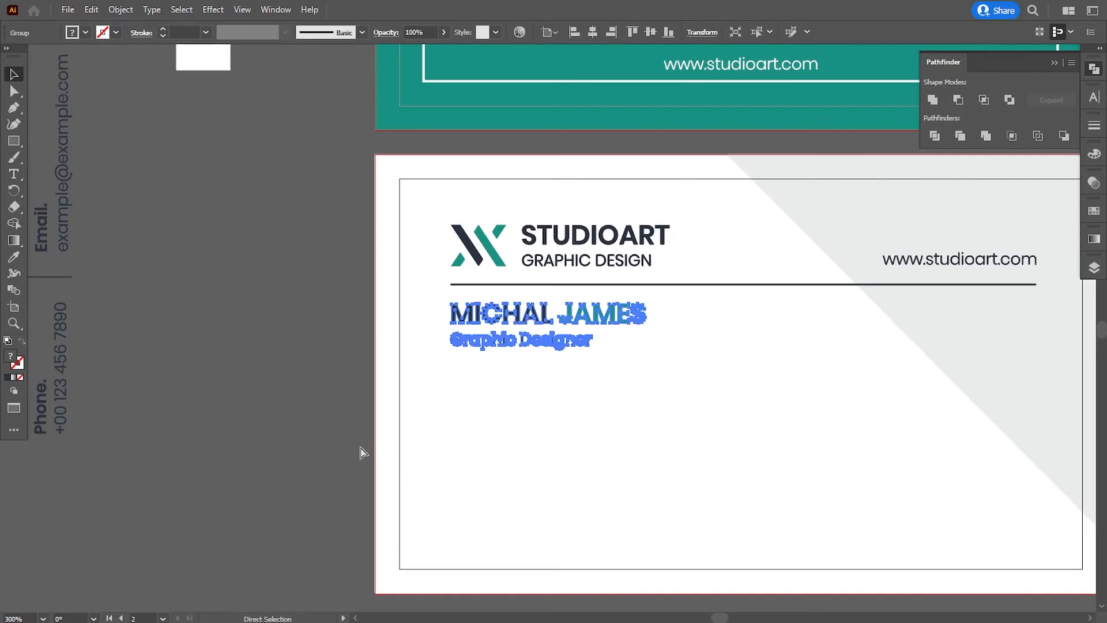
Step: Rotate the vertical contact details block with phone, email and address 90° so it reads horizontally
left_click(507, 450)
left_click_drag(524, 451, 400, 415)
left_click_drag(439, 480, 533, 580)
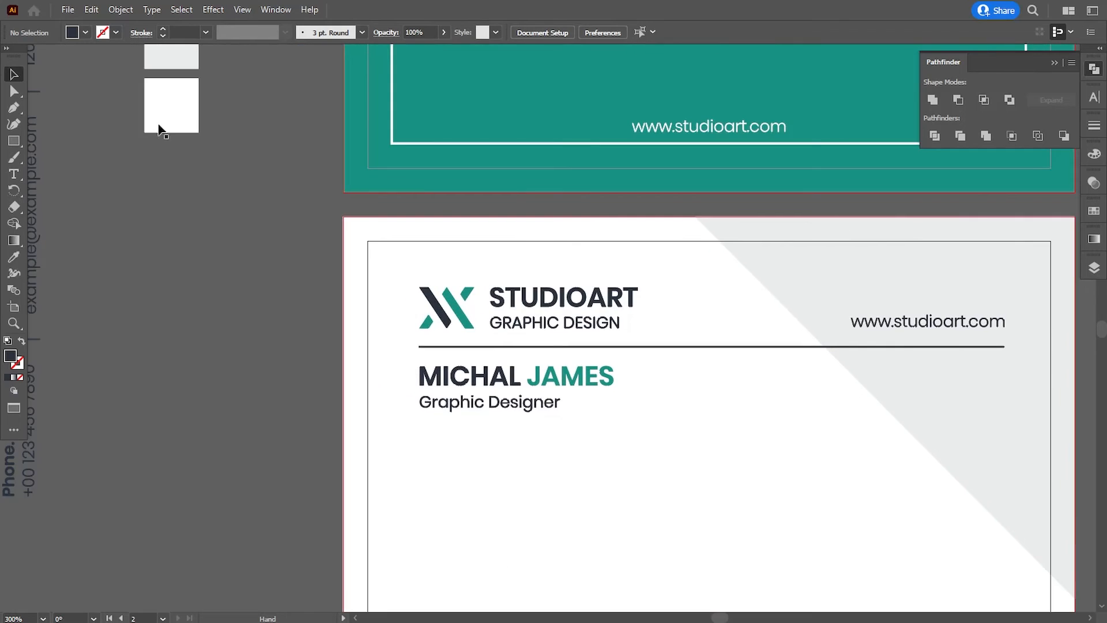
left_click_drag(173, 166, 269, 222)
left_click_drag(138, 219, 328, 368)
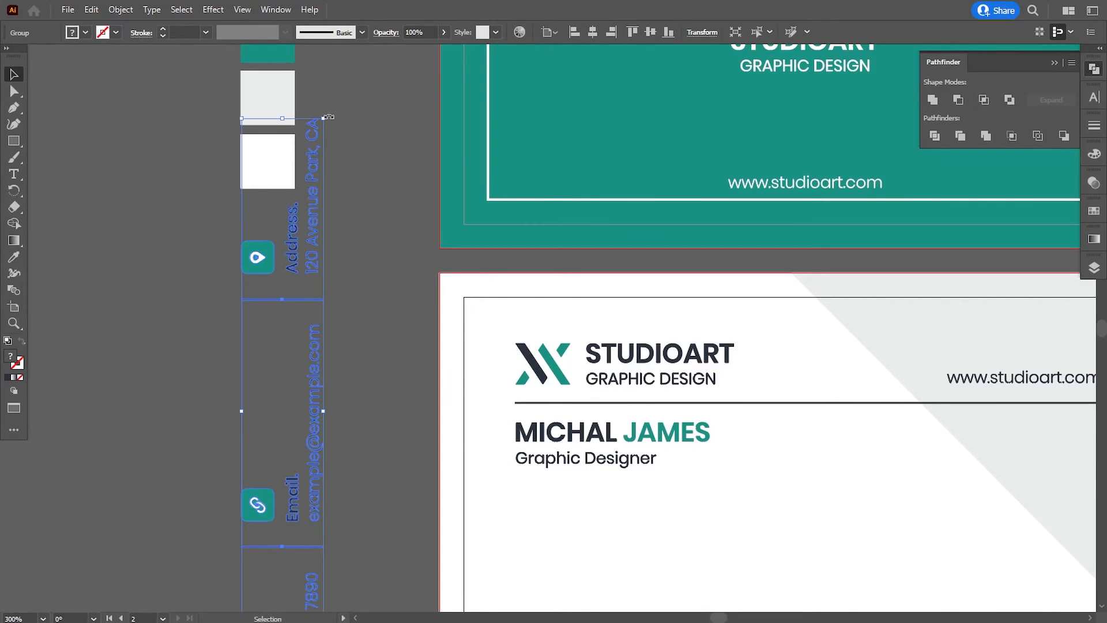
left_click_drag(329, 117, 454, 437)
Step: Bring the contact details block to the front and place it in the second card's lower part, aligned with the line's ends
left_click_drag(424, 395, 545, 338)
right_click(367, 257)
mouse_move(451, 432)
left_click(549, 426)
left_click_drag(445, 368, 576, 388)
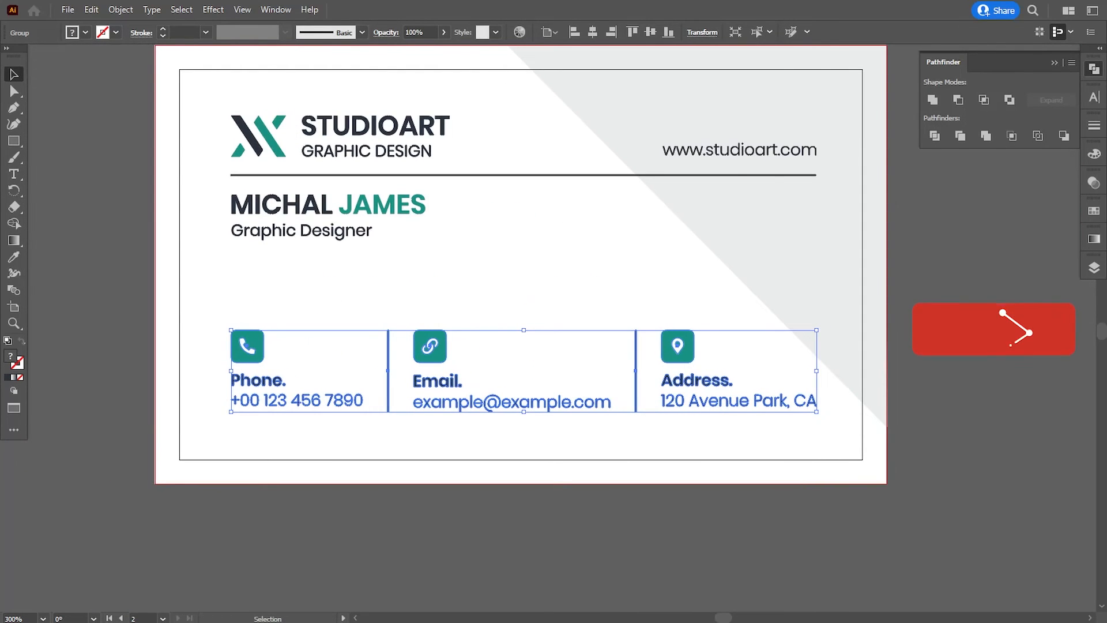
Step: Show the rulers and place vertical guides at the logo's left edge and at about X 3.28 in
key("ctrl+shift+a")
left_click(242, 9)
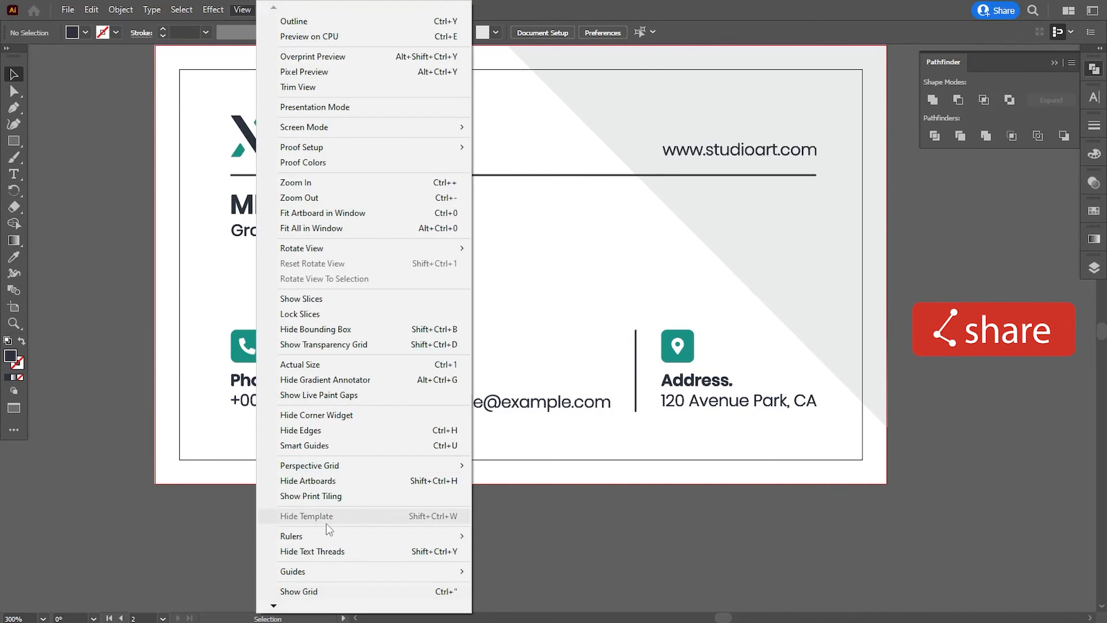
left_click(507, 534)
left_click_drag(7, 462, 819, 304)
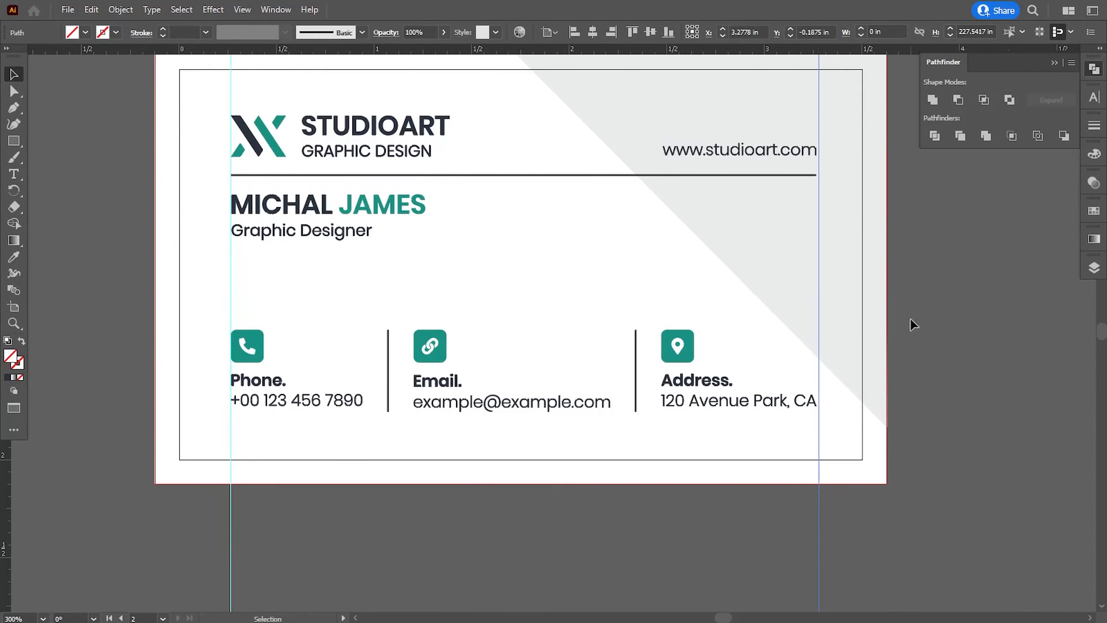
Step: Nudge the contact details block slightly down within the second card
left_click(439, 364)
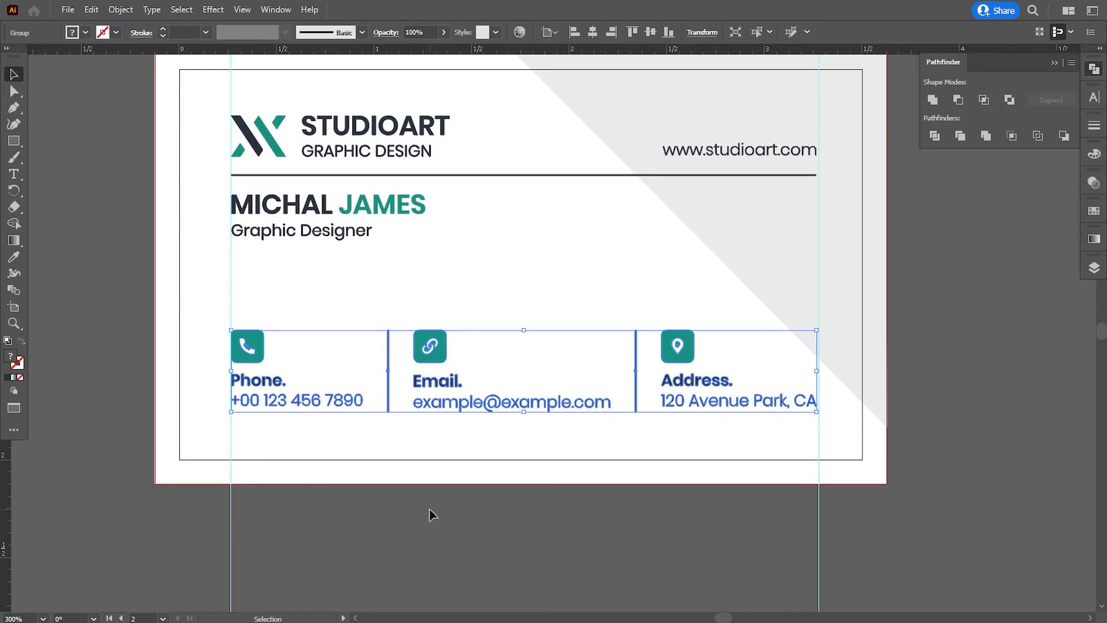
key("Down")
key("Down")
key("Down")
left_click(430, 511)
Step: Select the horizontal line together with the name and job title group and nudge both slightly down
left_click(338, 236)
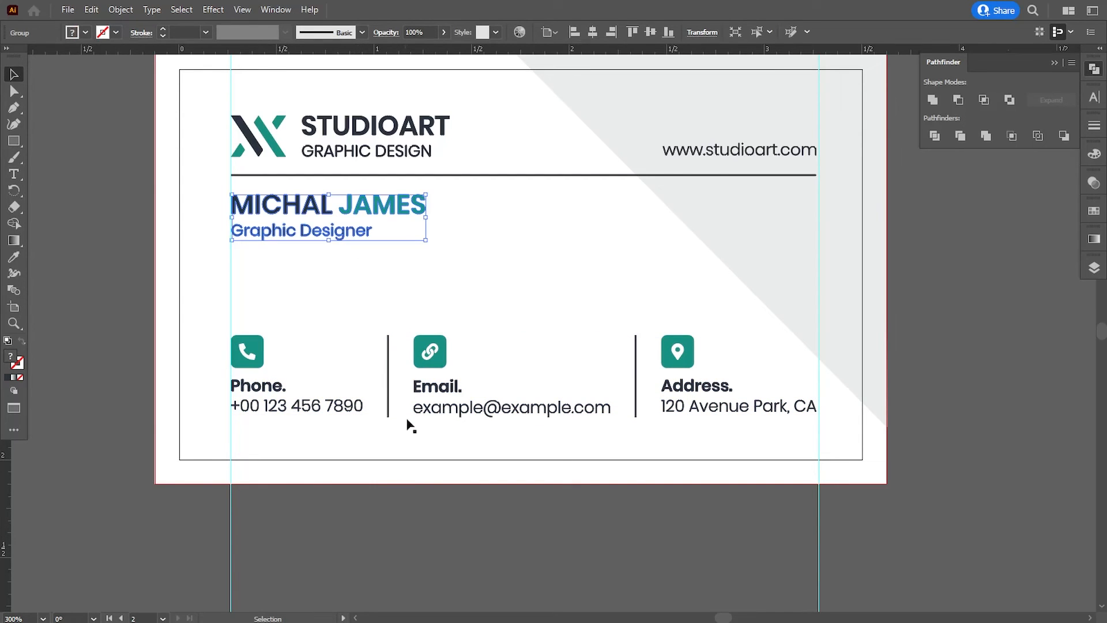
left_click(656, 202)
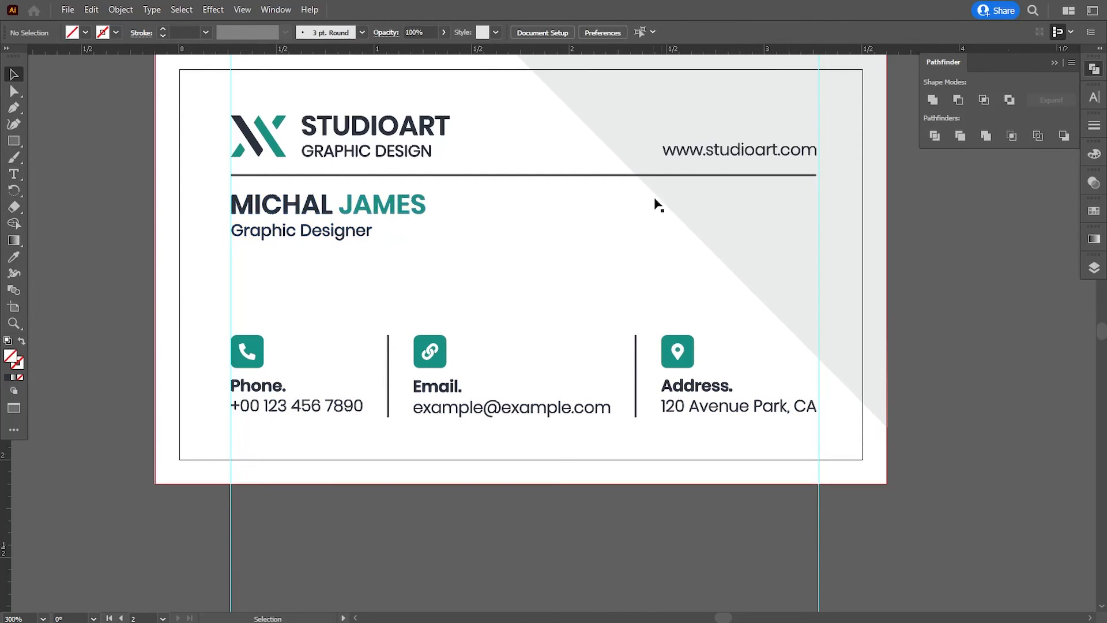
left_click(571, 176)
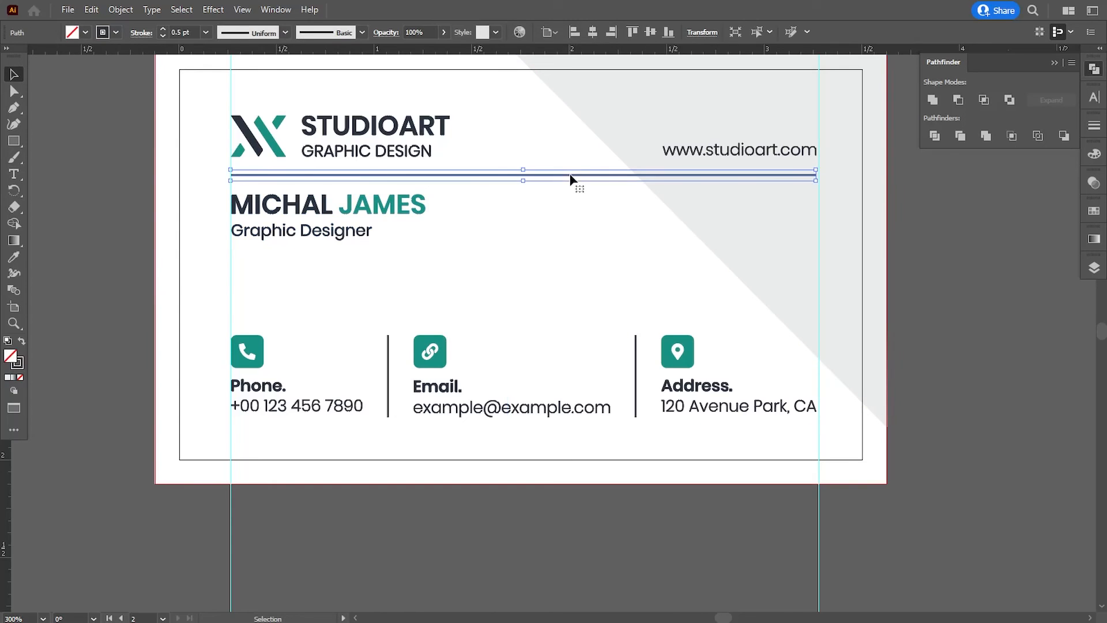
left_click(383, 217, "shift")
key("Down")
key("Down")
key("Down")
left_click(916, 353)
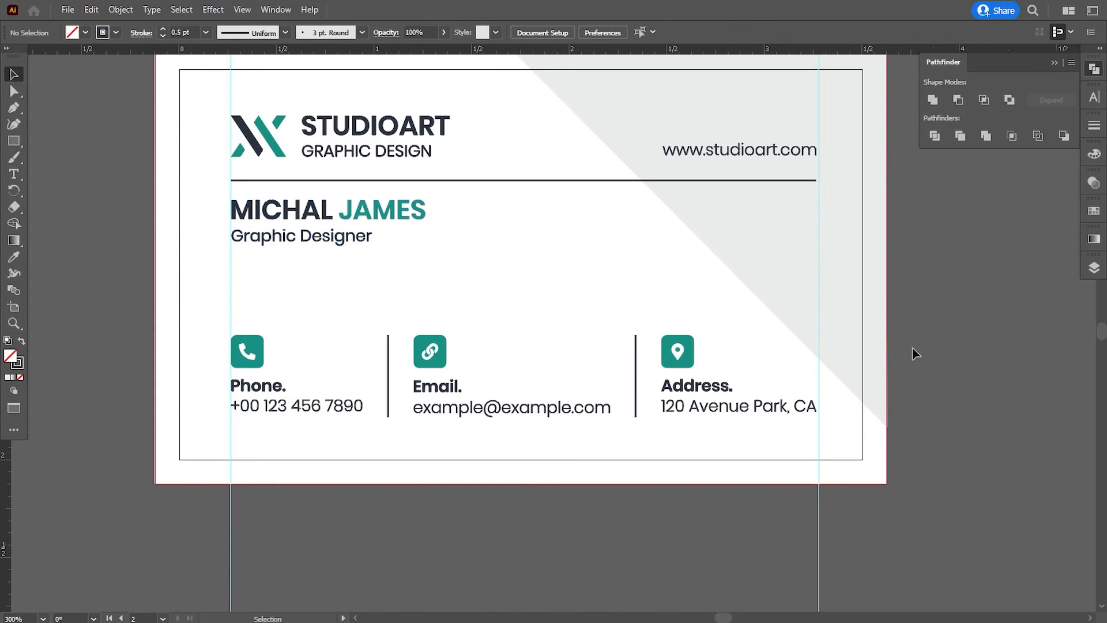
Step: Nudge only the name and job title group further down to widen its gap below the line
left_click(350, 217)
key("Down")
key("Down")
key("Down")
left_click(974, 295)
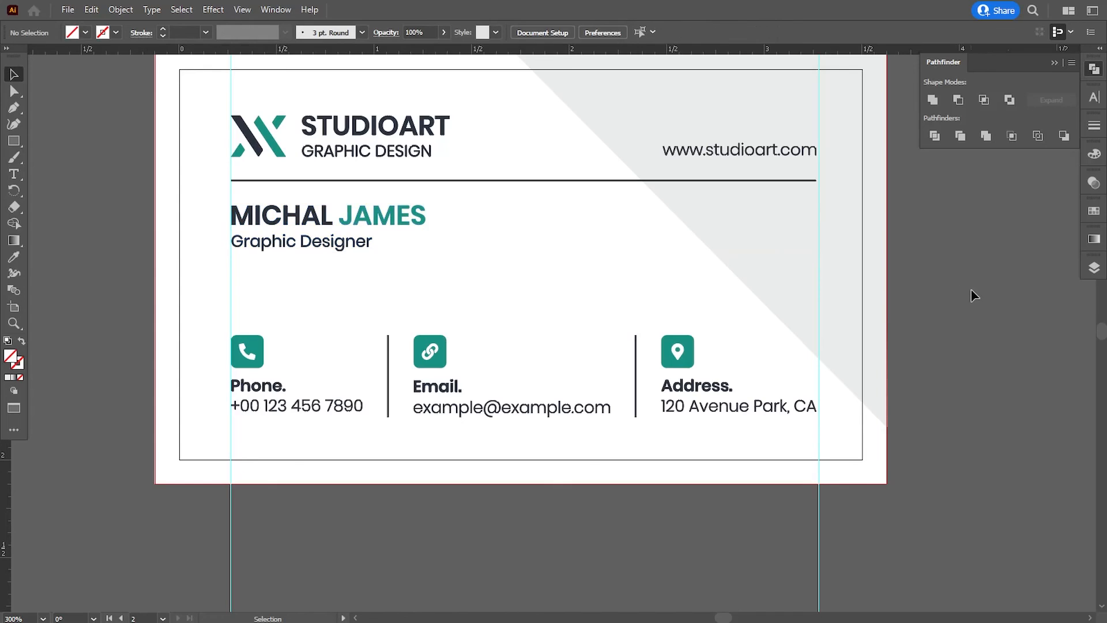
Step: Nudge the contact details block slightly back up within the second card
left_click_drag(943, 299, 938, 322)
left_click(476, 429)
key("Up")
key("Up")
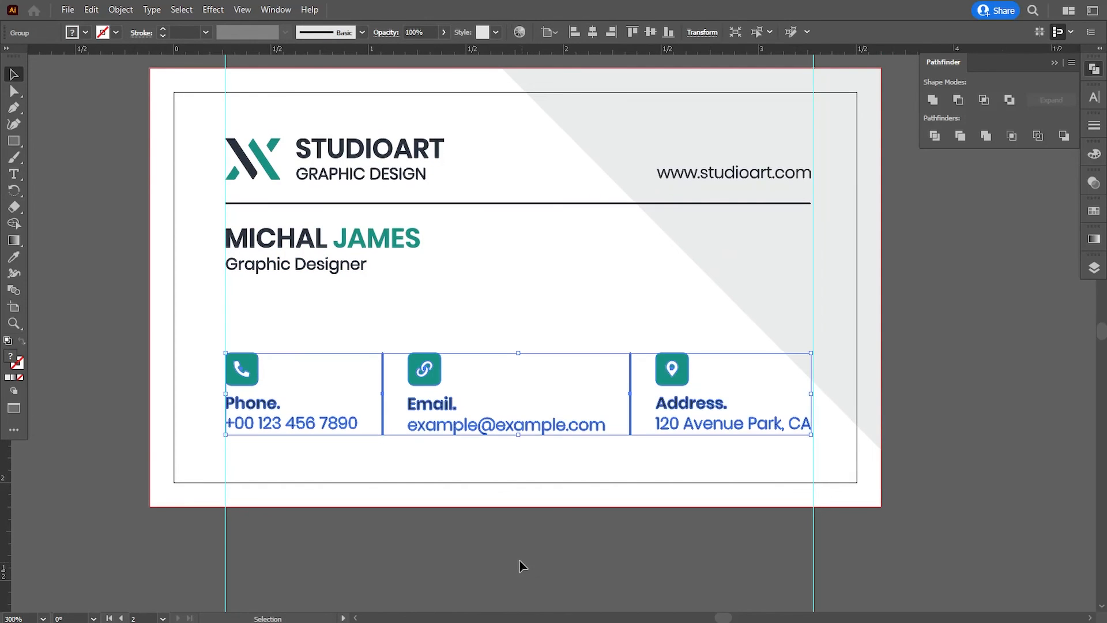
left_click(521, 563)
Step: Delete both vertical guides and the color swatch squares beside the cards
scroll(680, 502, "up", 2)
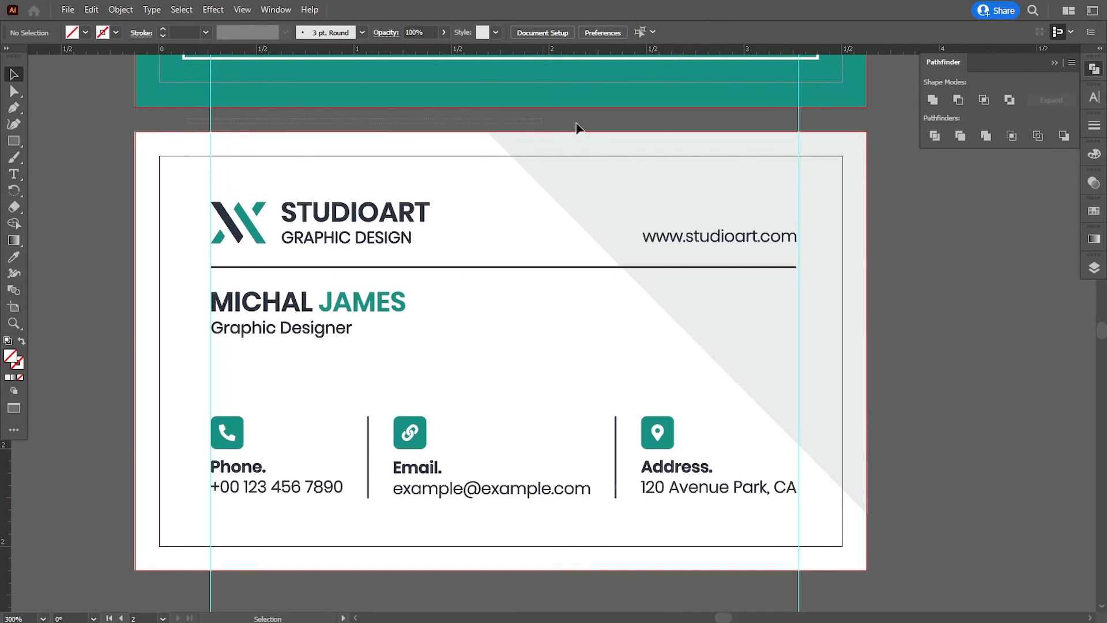
key("ctrl+minus")
key("ctrl+minus")
key("ctrl+minus")
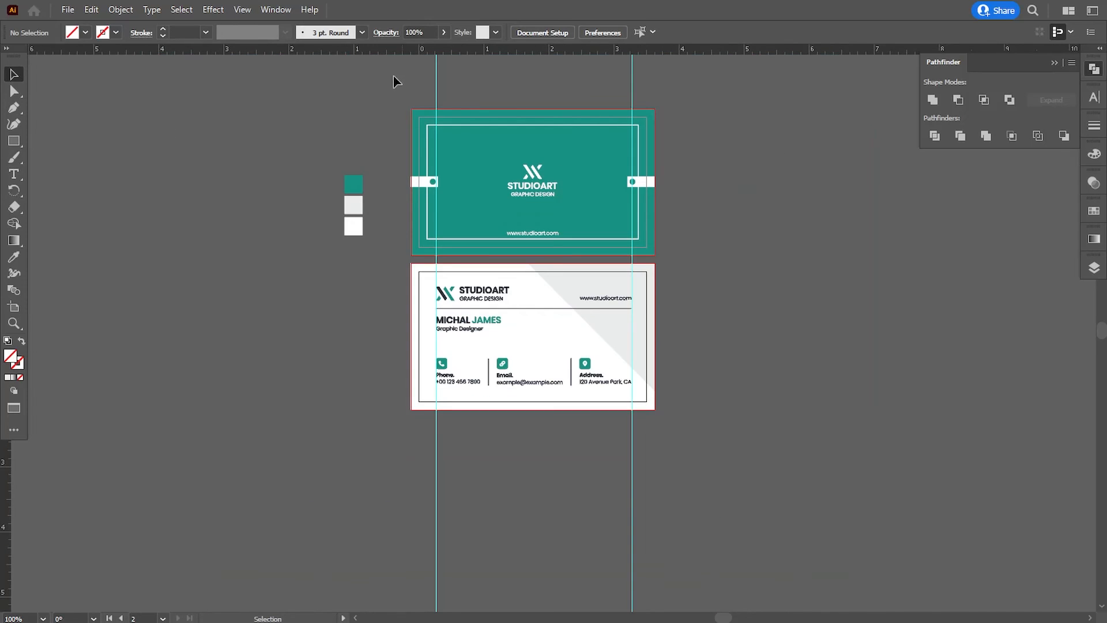
left_click_drag(393, 75, 707, 72)
key("Delete")
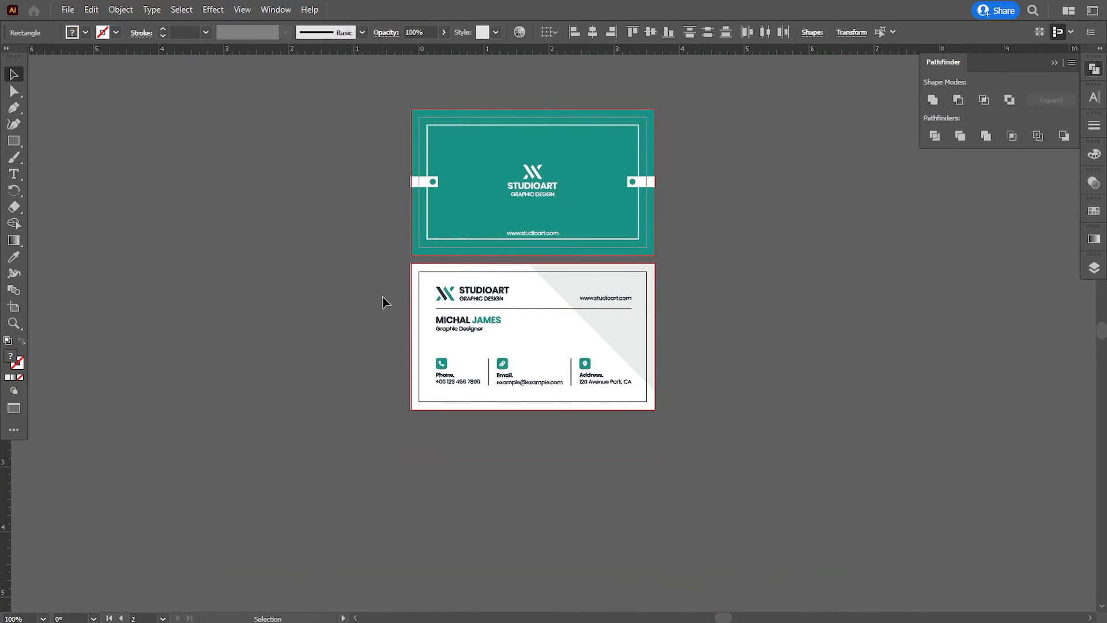
Step: Hide the rulers and collapse Pathfinder for an uncluttered view of both card sides
left_click(242, 10)
left_click(508, 536)
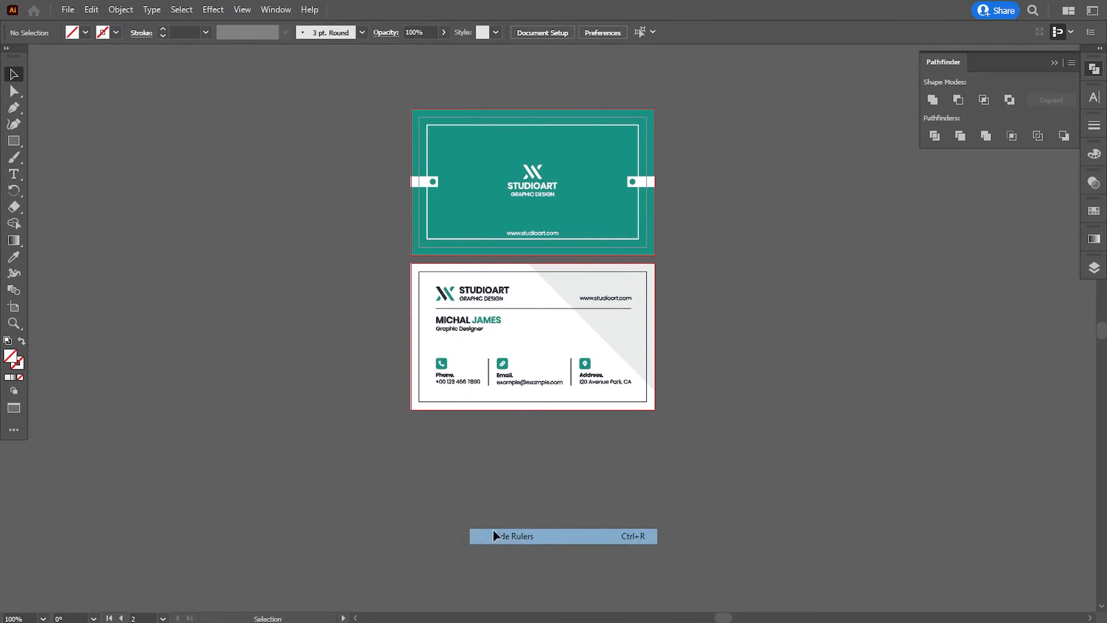
left_click(1055, 63)
key("ctrl+plus")
left_click_drag(750, 271, 767, 336)
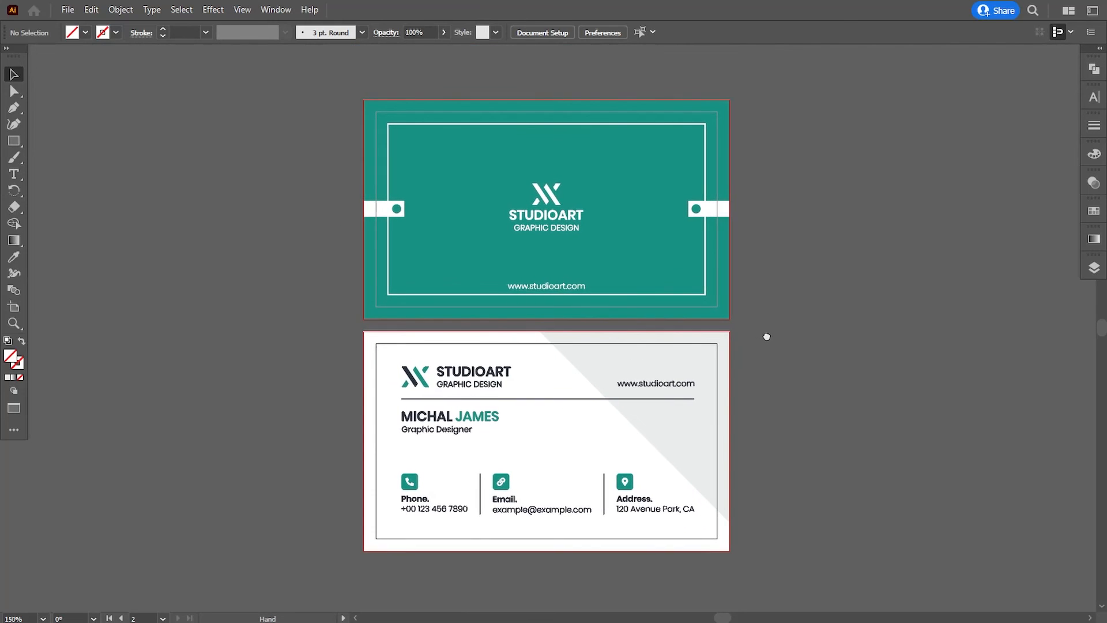
Step: Draw a thin rectangle over the right end of the divider line beneath the website address on the white card
key("ctrl+plus")
key("ctrl+plus")
key("ctrl+plus")
key("ctrl+plus")
left_click_drag(628, 319, 184, 27)
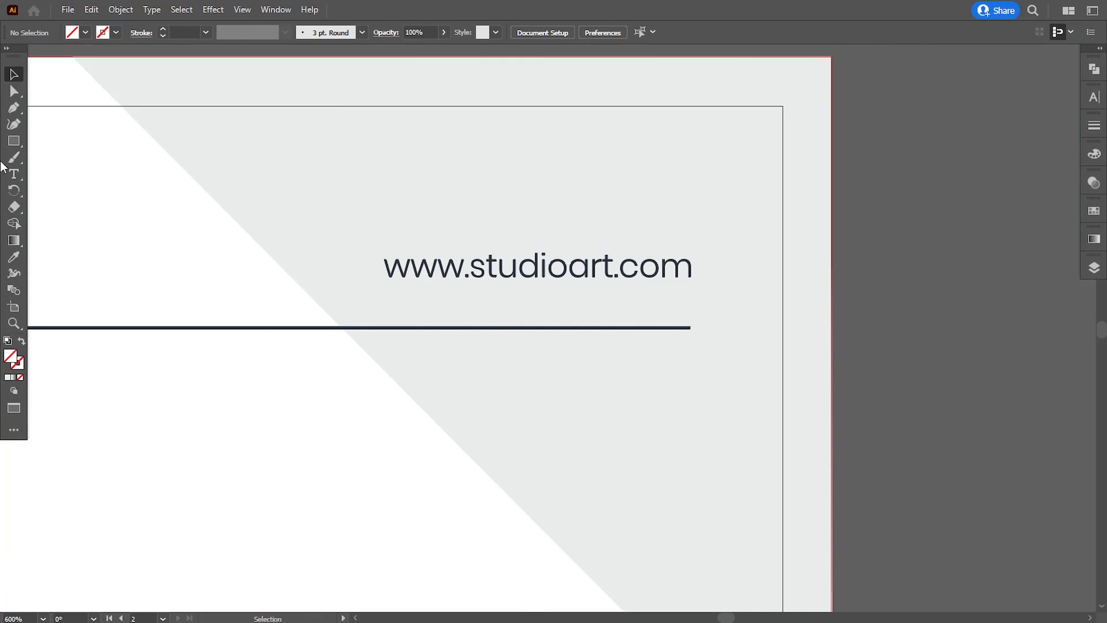
left_click(14, 141)
left_click_drag(690, 320, 463, 333)
Step: Fill the thin accent rectangle with the teal sampled from the surname text using the Eyedropper
left_click_drag(359, 361, 489, 391)
key("i")
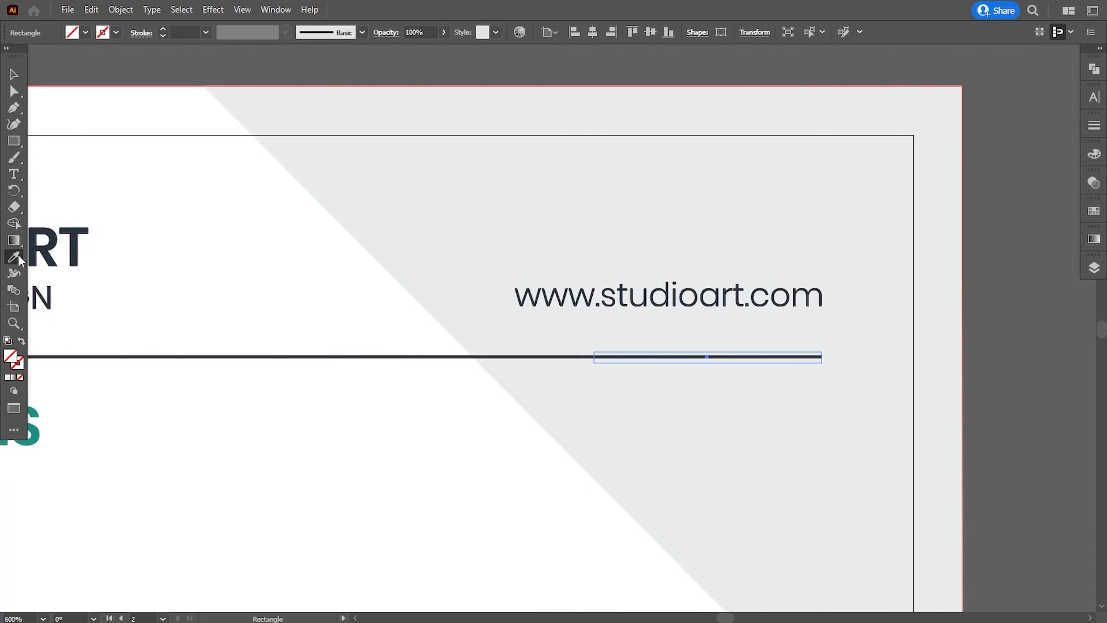
left_click(37, 431)
left_click(13, 68)
left_click(154, 88)
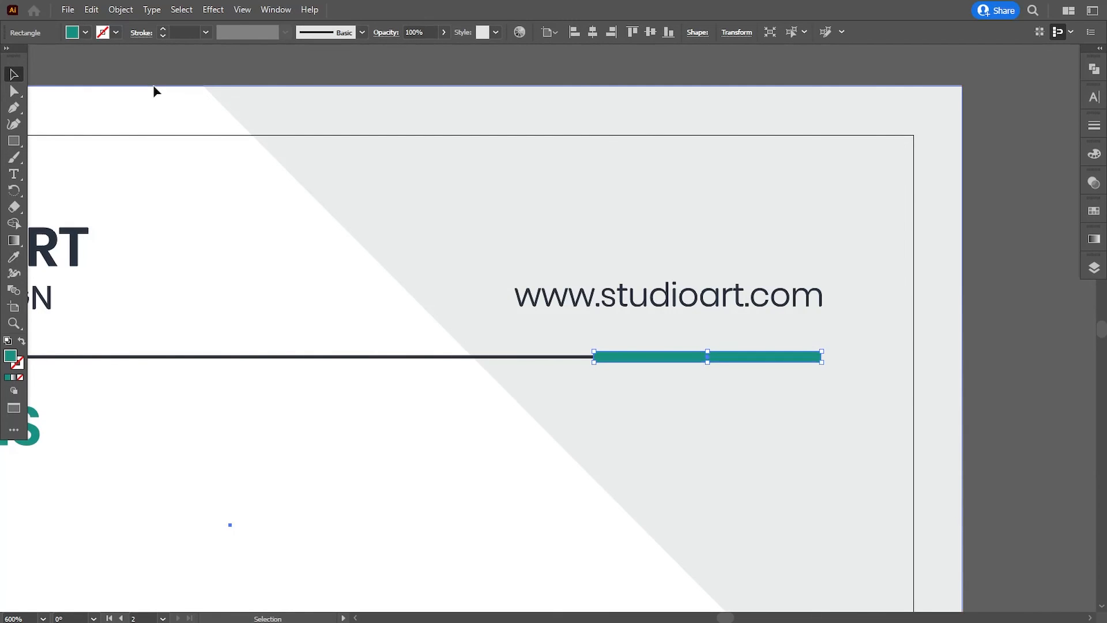
Step: Examine both card sides together with nothing selected to check the teal accent in the overall layout
key("ctrl+minus")
key("ctrl+minus")
key("ctrl+minus")
key("ctrl+minus")
key("ctrl+minus")
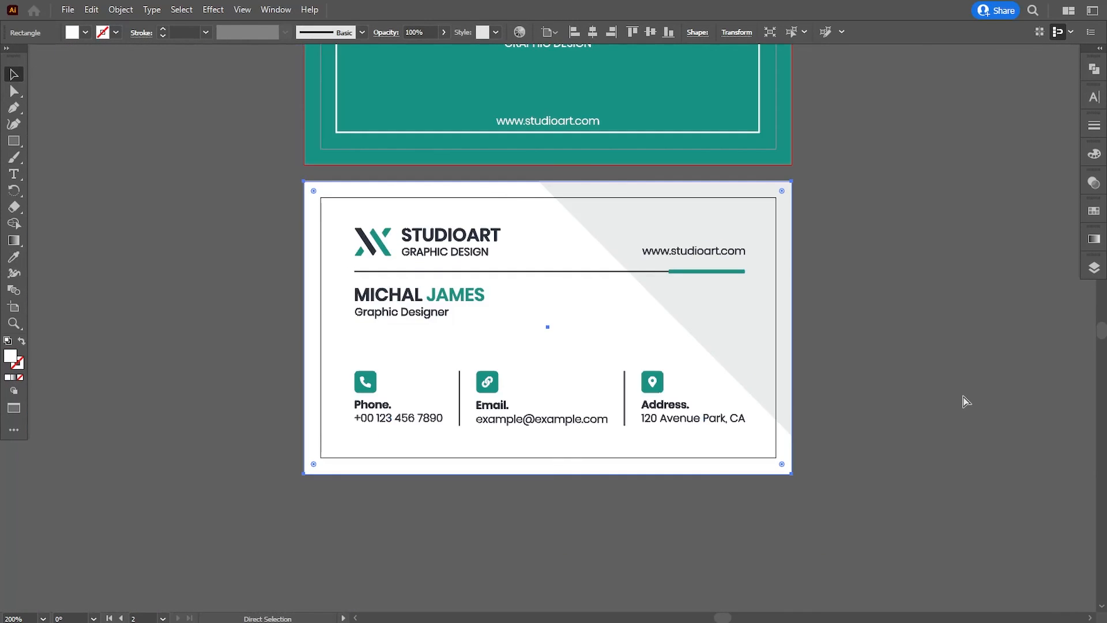
key("ctrl+plus")
left_click_drag(827, 276, 828, 385)
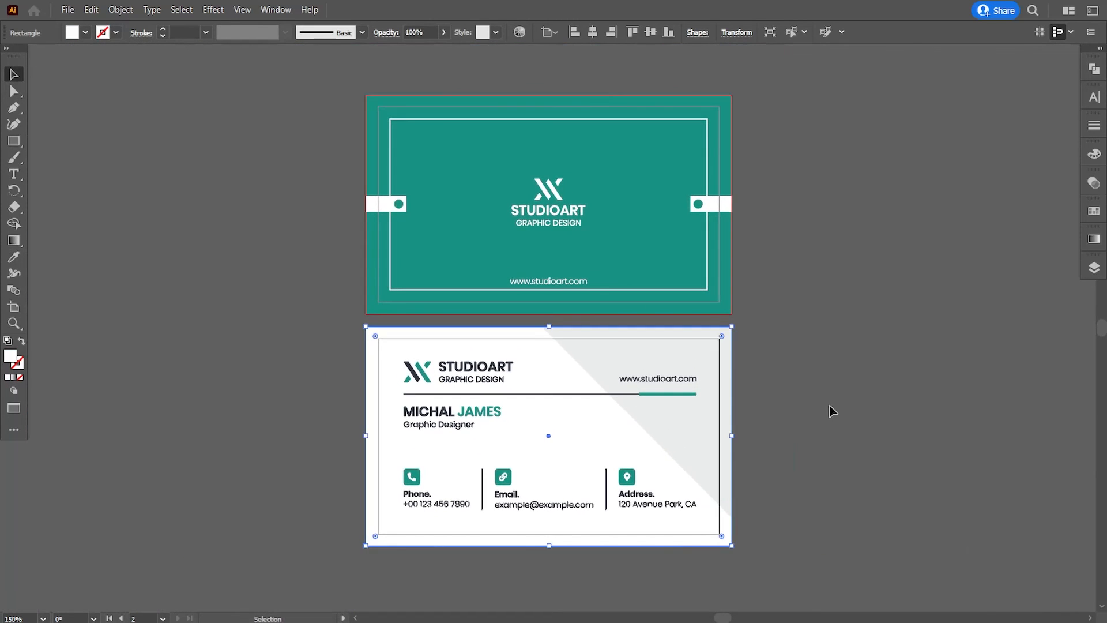
left_click(830, 410)
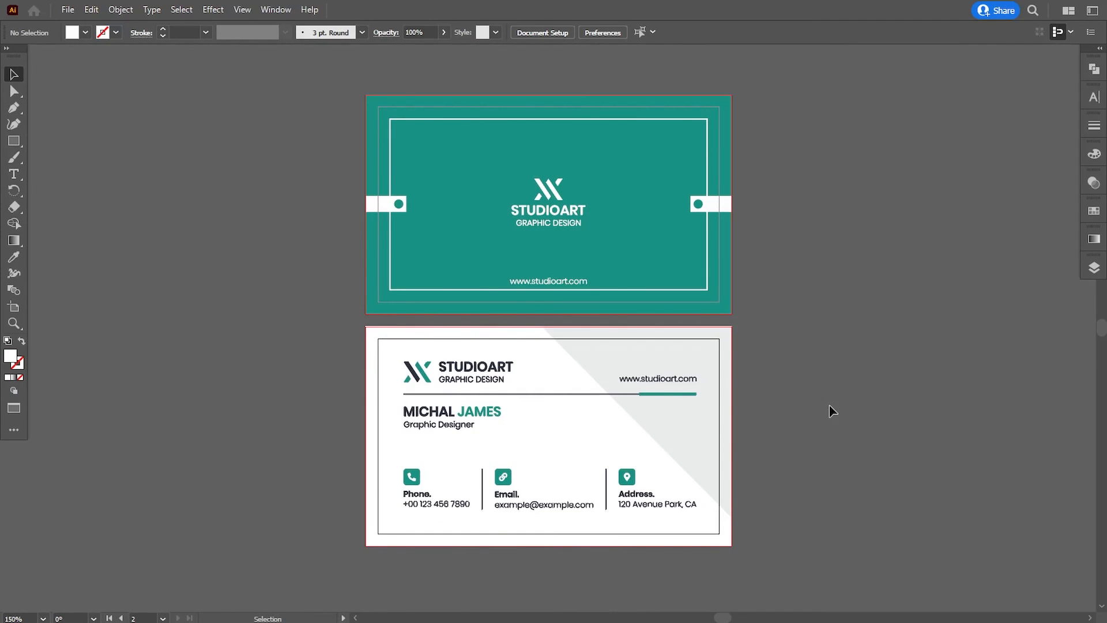